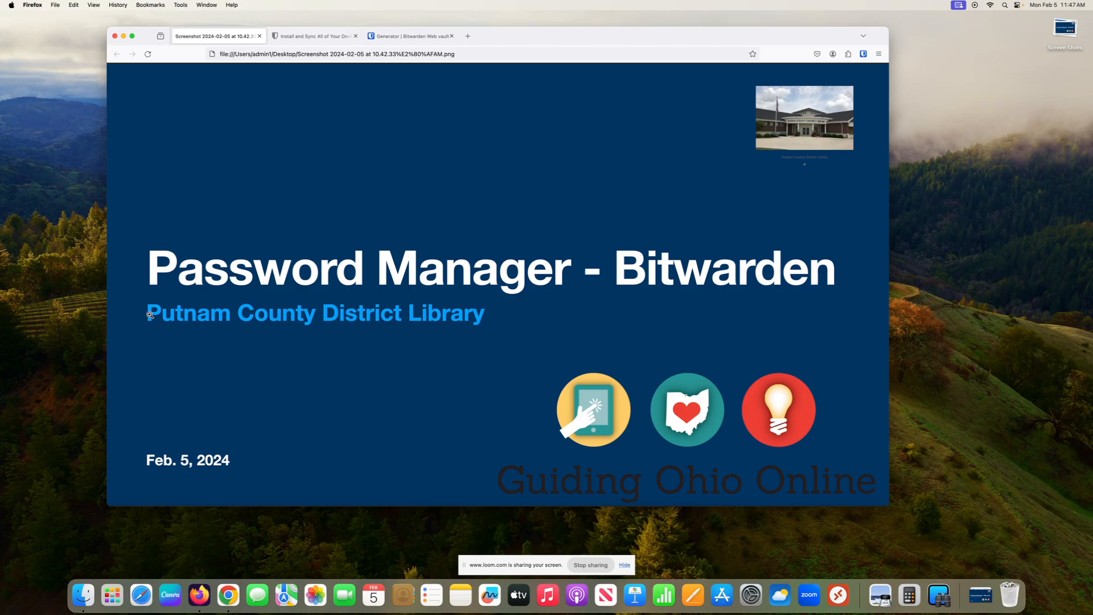
Step: Switch to the 'Install and Sync All of Your Devices' tab to show the Bitwarden download page
{"action": "left_click", "coordinate": [302, 37]}
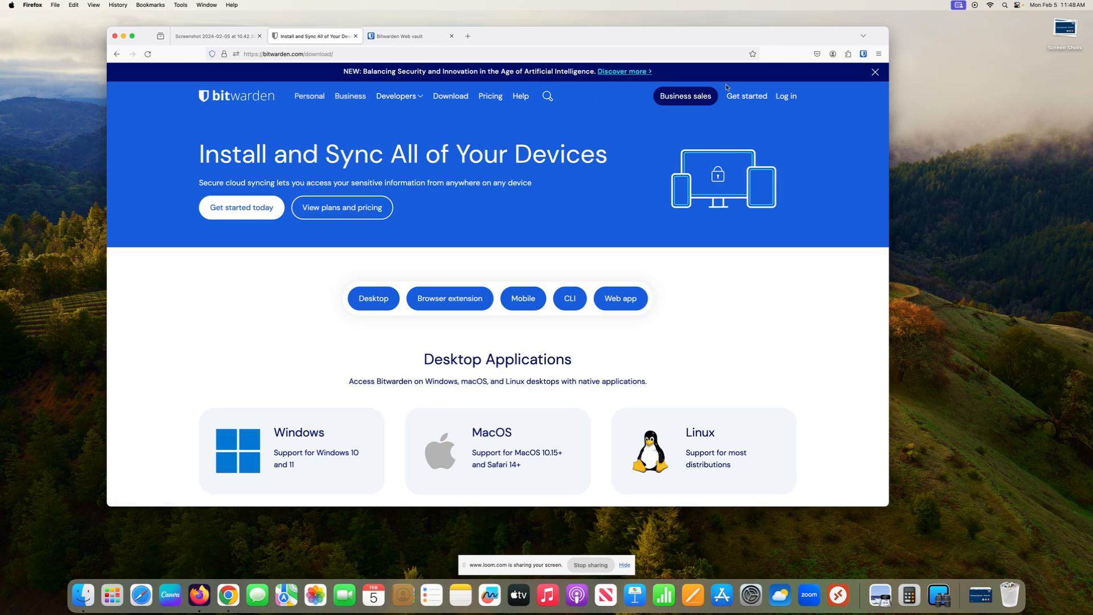
Step: Go to the Bitwarden web vault login page from the site's Log in link
{"action": "left_click", "coordinate": [788, 97]}
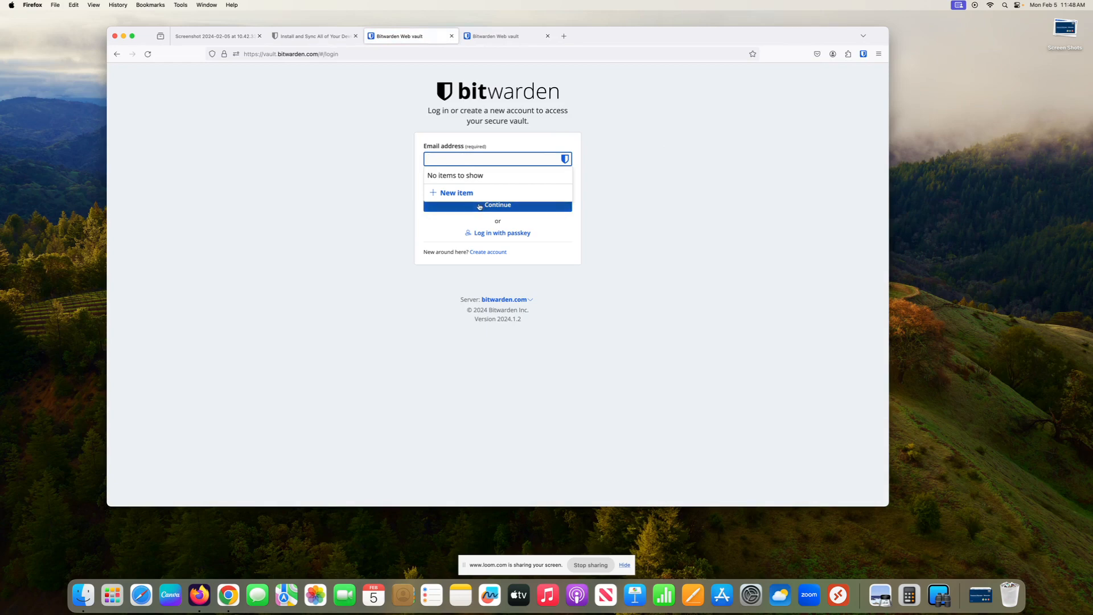
Step: Open the Create account registration form, then return to the download page tab
{"action": "left_click", "coordinate": [500, 253]}
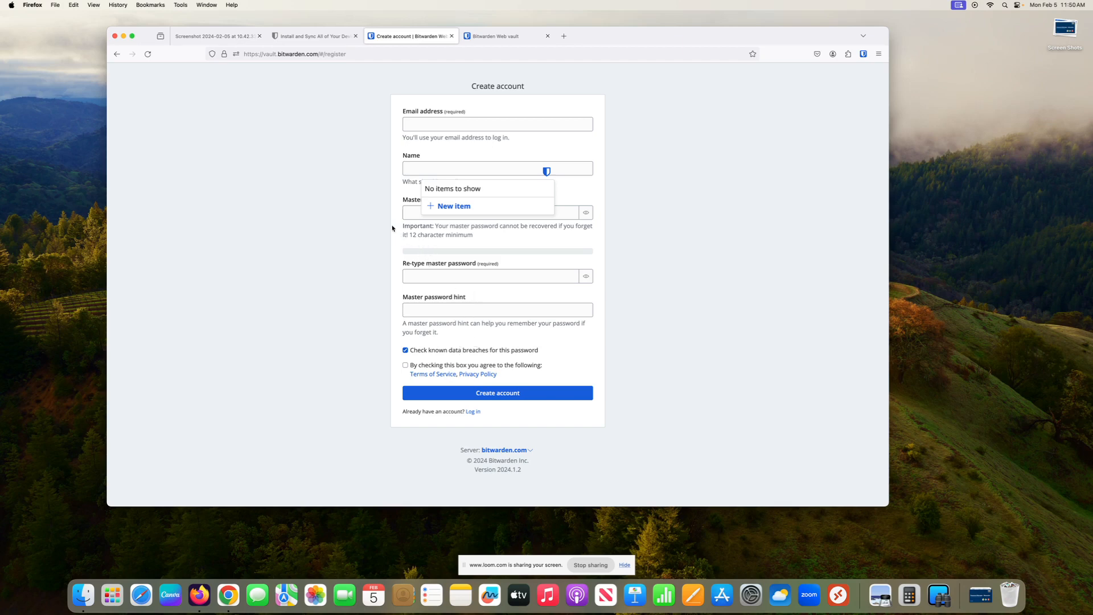
{"action": "left_click", "coordinate": [326, 39]}
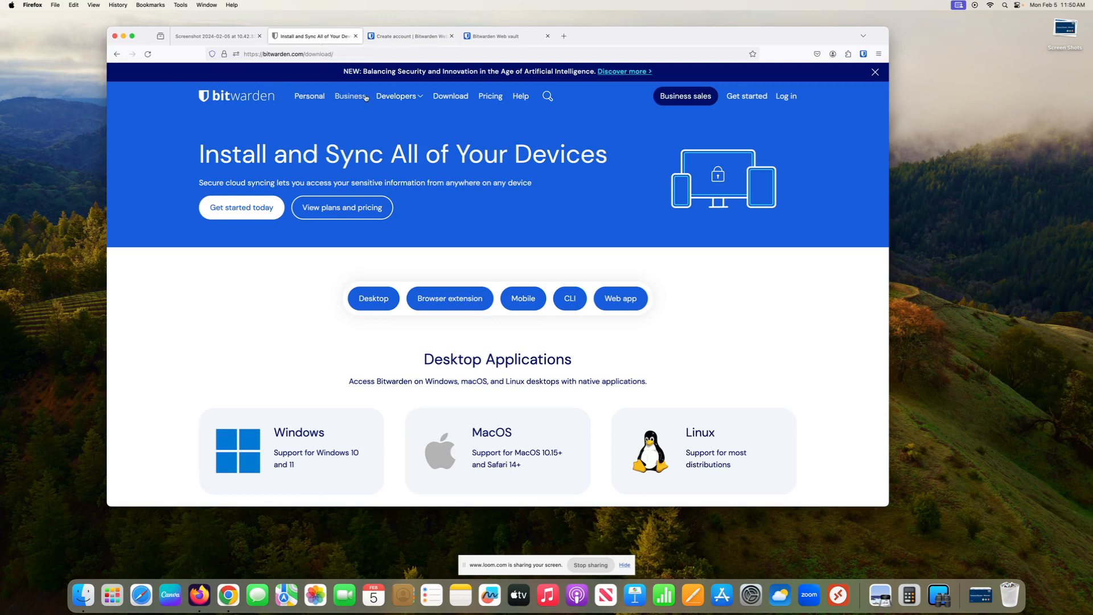
Step: Show the personal pricing plans: Free $0, Premium under $1, Families $3.33 per month
{"action": "left_click", "coordinate": [487, 96]}
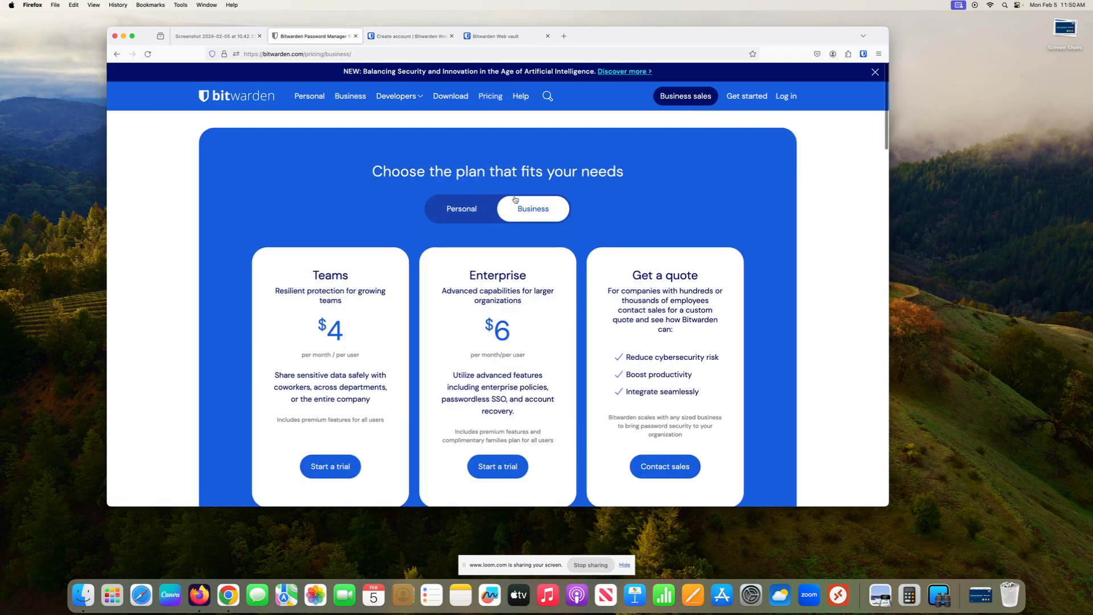
{"action": "left_click", "coordinate": [460, 209]}
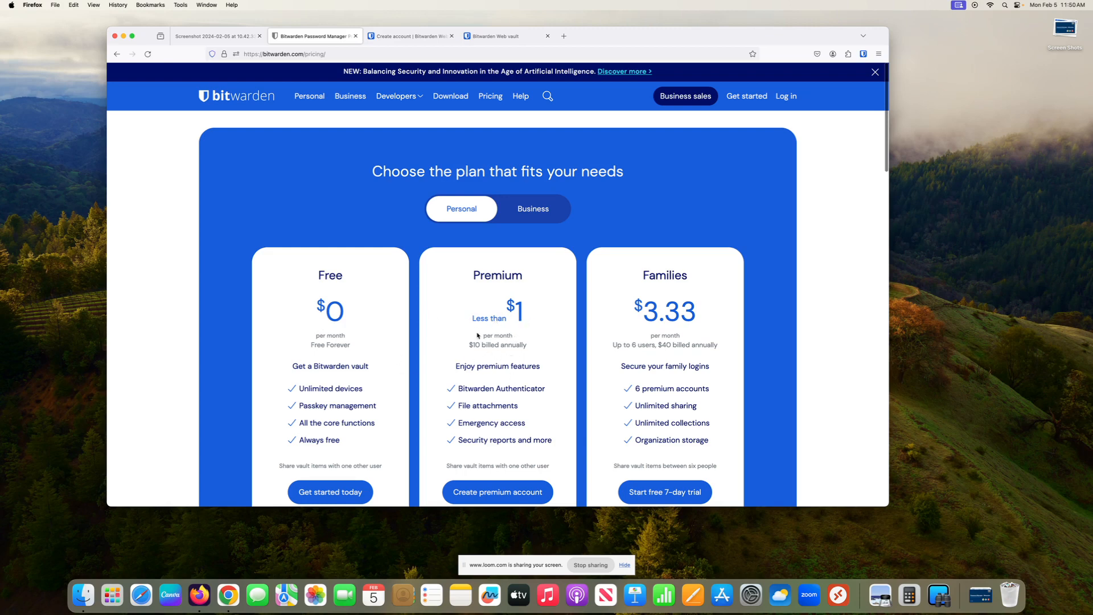
Step: Return to the download page and browse its desktop, browser extension, mobile and CLI sections
{"action": "left_click", "coordinate": [443, 100]}
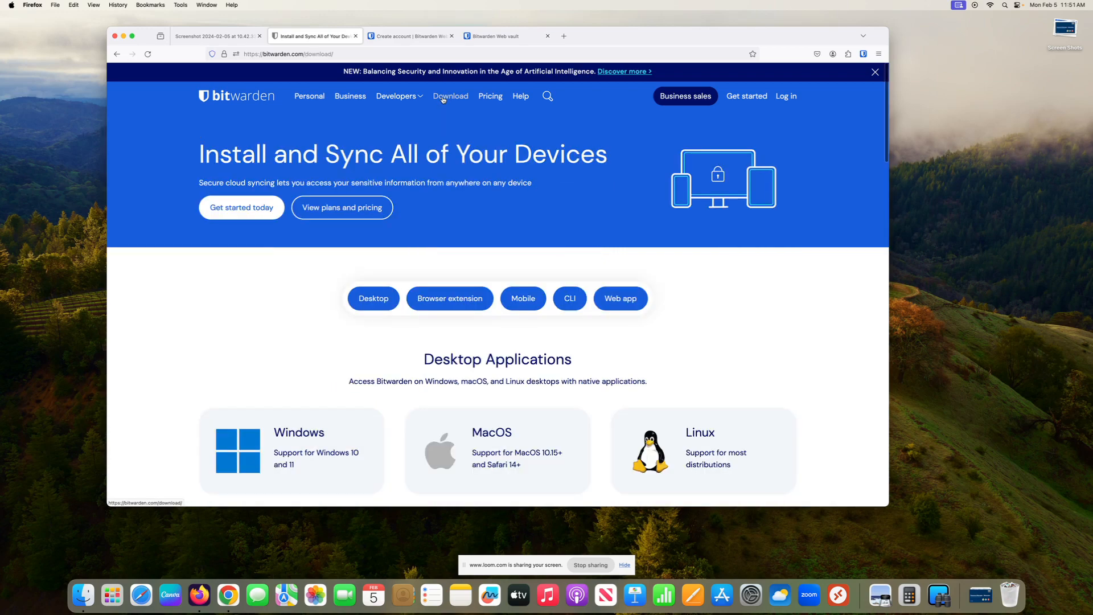
{"action": "scroll", "coordinate": [532, 278], "scroll_direction": "down", "scroll_amount": 1}
{"action": "scroll", "coordinate": [532, 278], "scroll_direction": "down", "scroll_amount": 2}
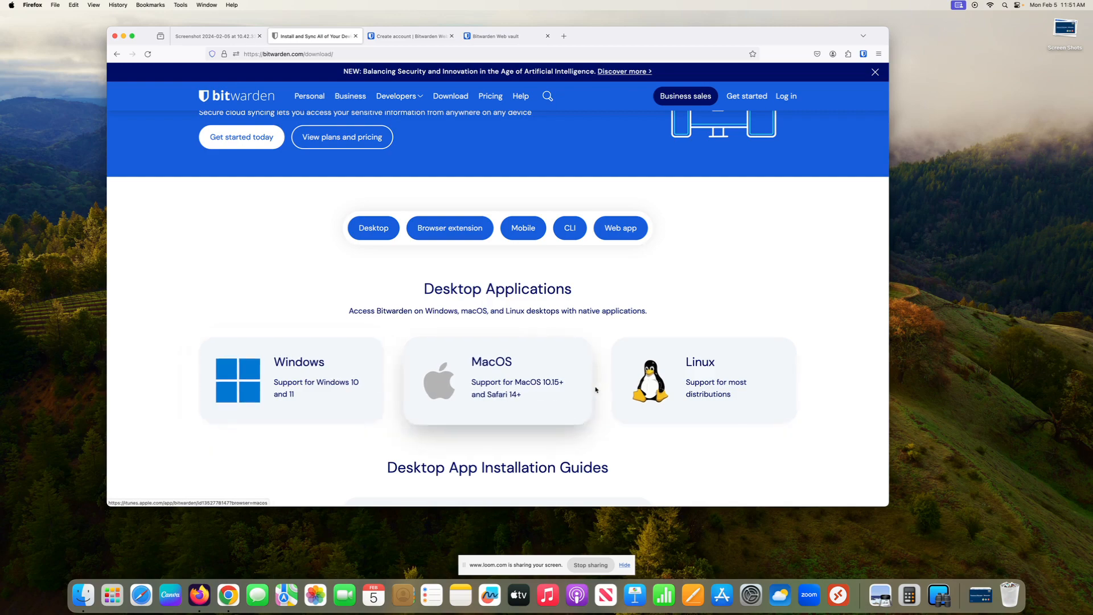
{"action": "scroll", "coordinate": [595, 390], "scroll_direction": "down", "scroll_amount": 10}
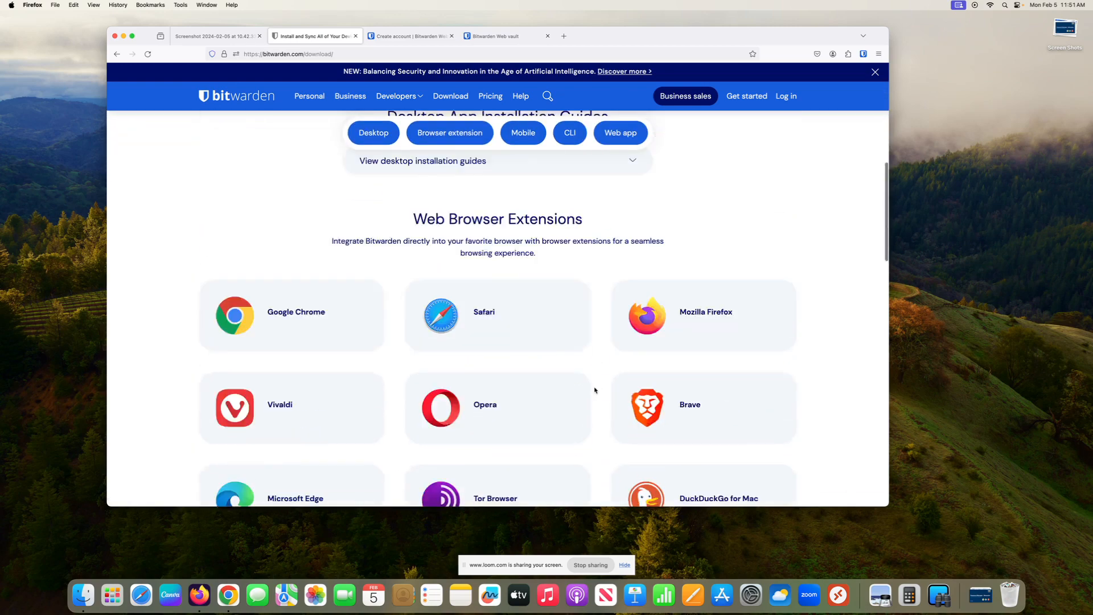
{"action": "scroll", "coordinate": [595, 390], "scroll_direction": "down", "scroll_amount": 6}
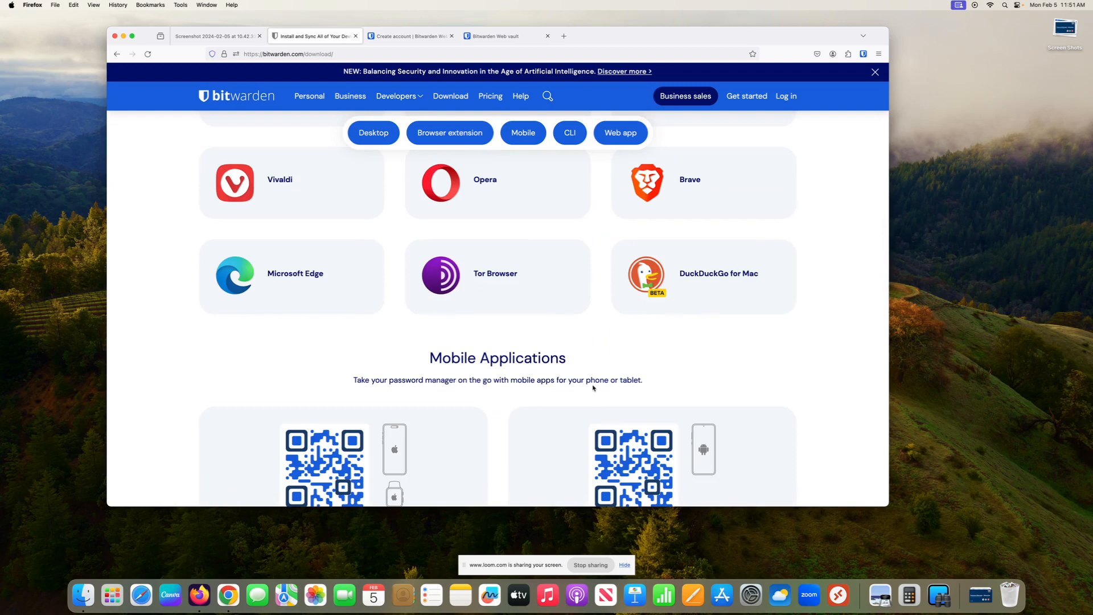
{"action": "scroll", "coordinate": [593, 388], "scroll_direction": "down", "scroll_amount": 6}
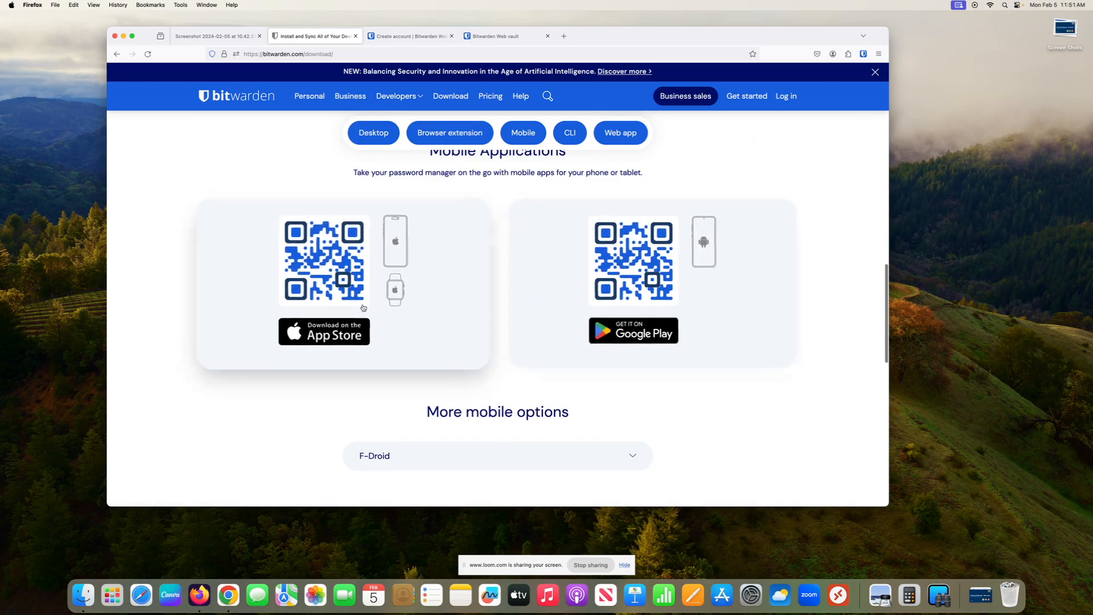
{"action": "scroll", "coordinate": [532, 354], "scroll_direction": "down", "scroll_amount": 7}
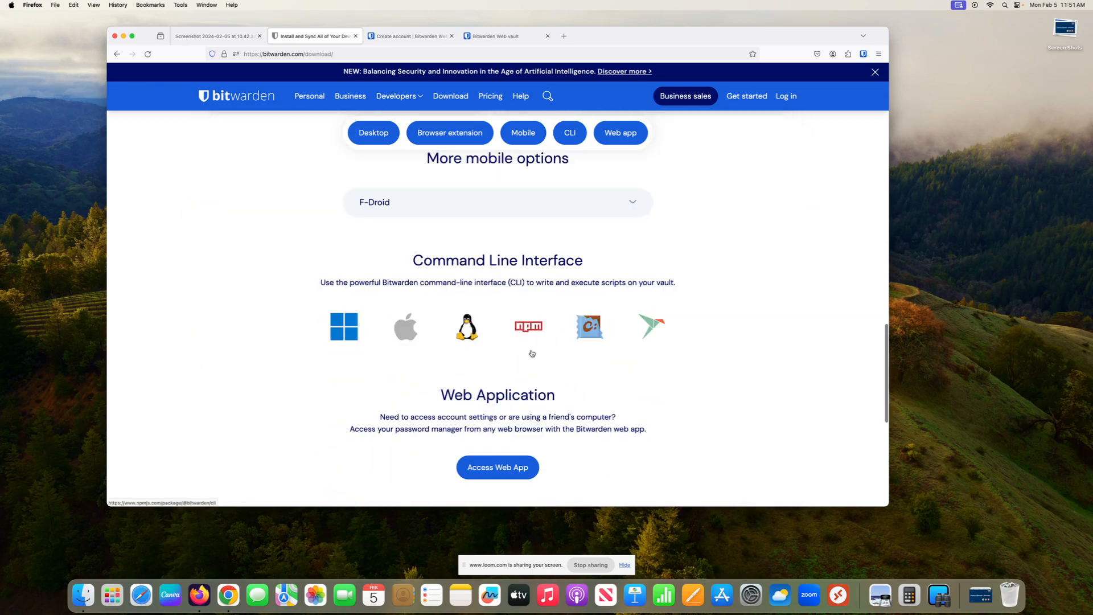
{"action": "scroll", "coordinate": [532, 355], "scroll_direction": "up", "scroll_amount": 15}
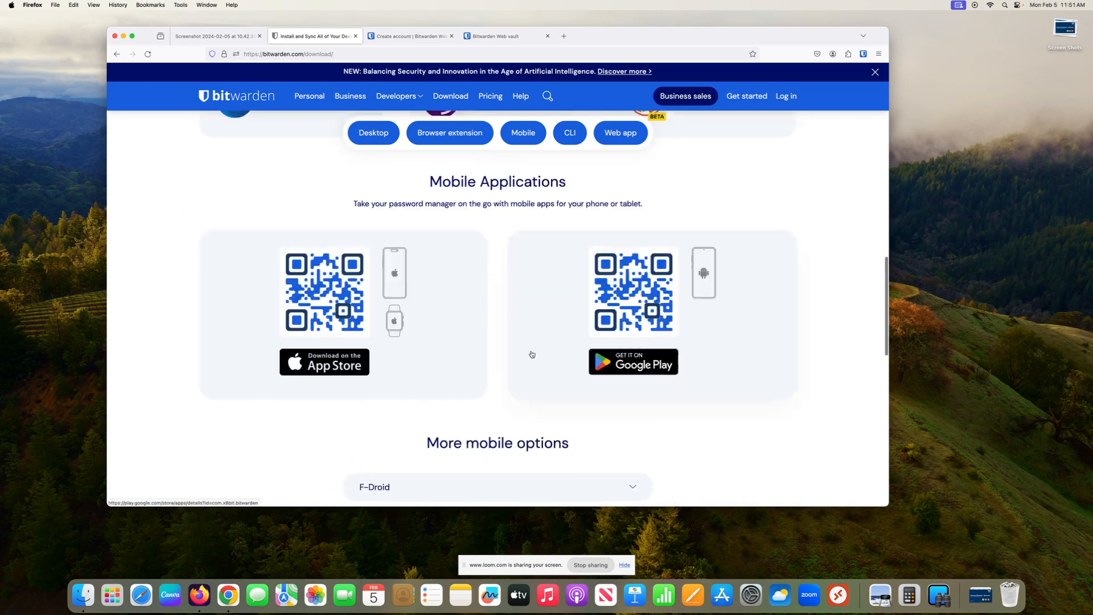
Step: Unlock the web vault with the master password, landing on the 14-character password Generator
{"action": "left_click", "coordinate": [497, 37]}
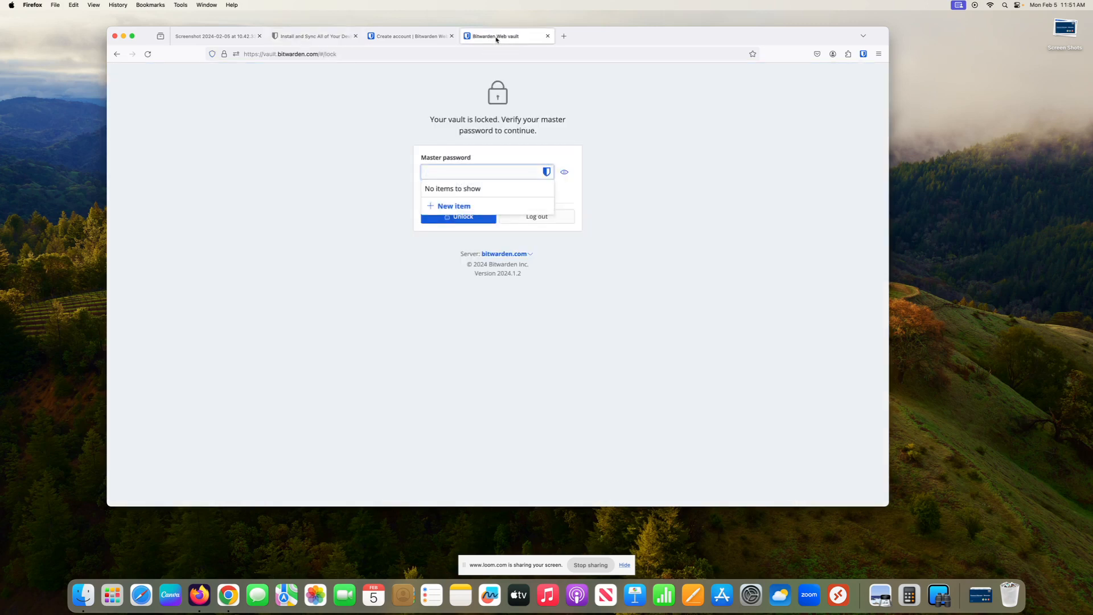
{"action": "left_click", "coordinate": [409, 36]}
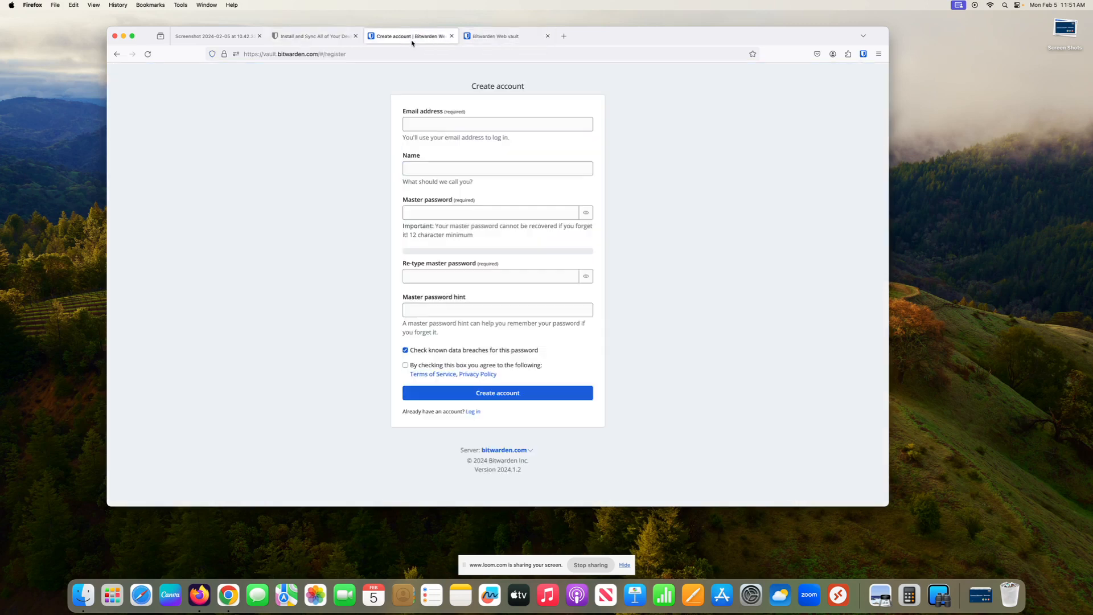
{"action": "left_click", "coordinate": [477, 35]}
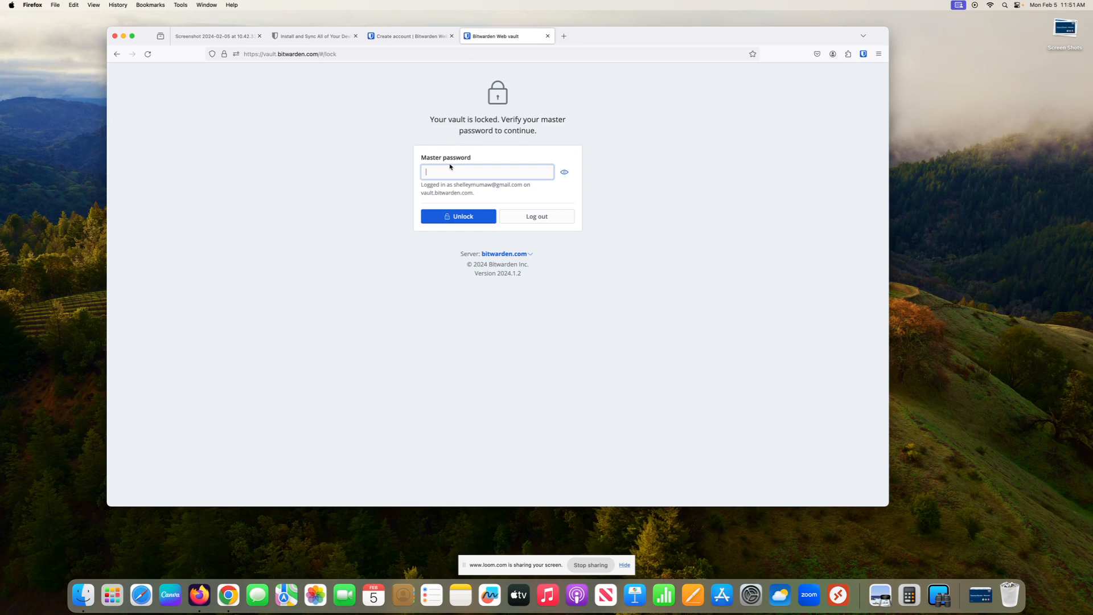
{"action": "type", "text": "••••••••••••"}
{"action": "left_click", "coordinate": [454, 216]}
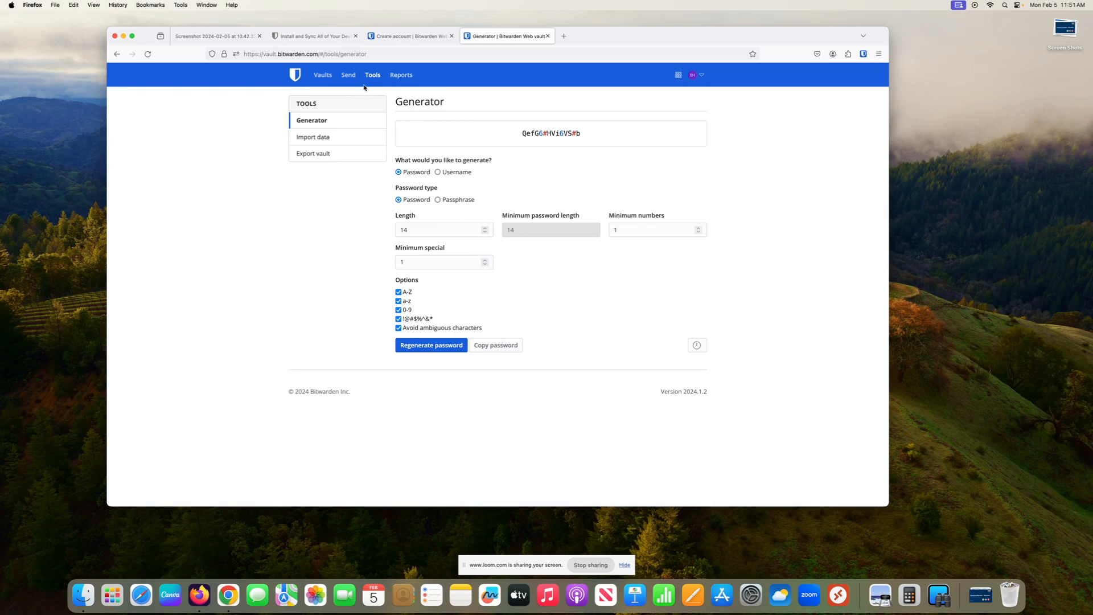
{"action": "left_click", "coordinate": [321, 76]}
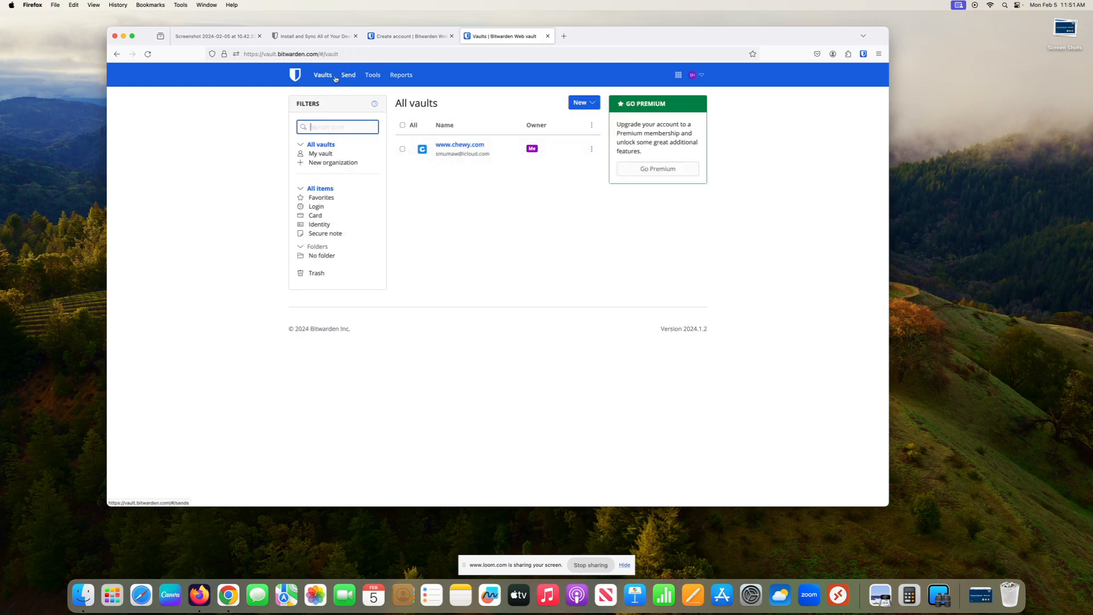
{"action": "left_click", "coordinate": [373, 76]}
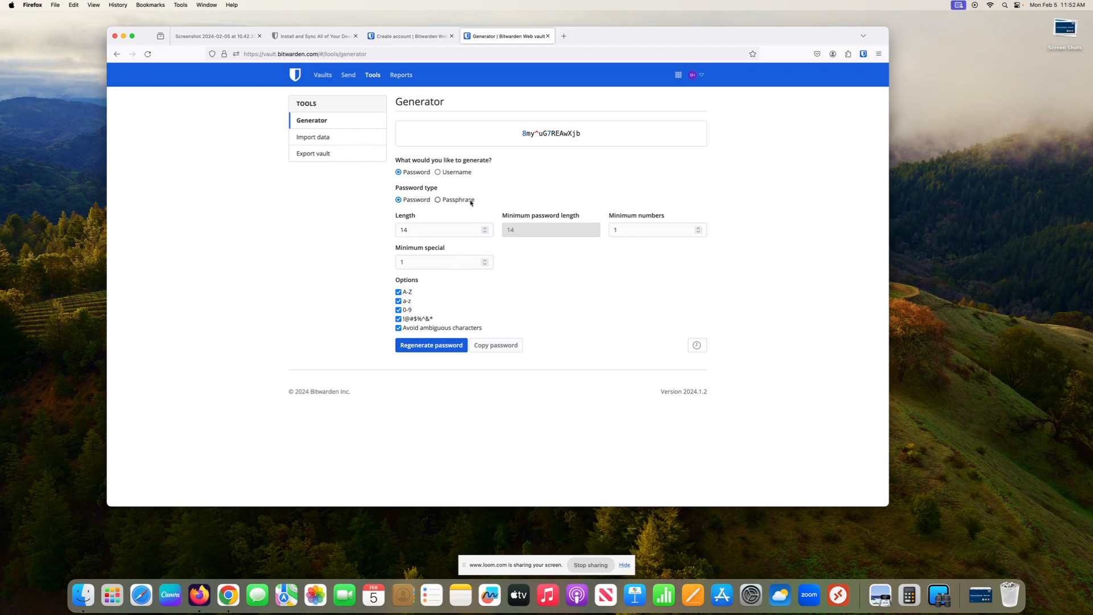
{"action": "left_click", "coordinate": [322, 75]}
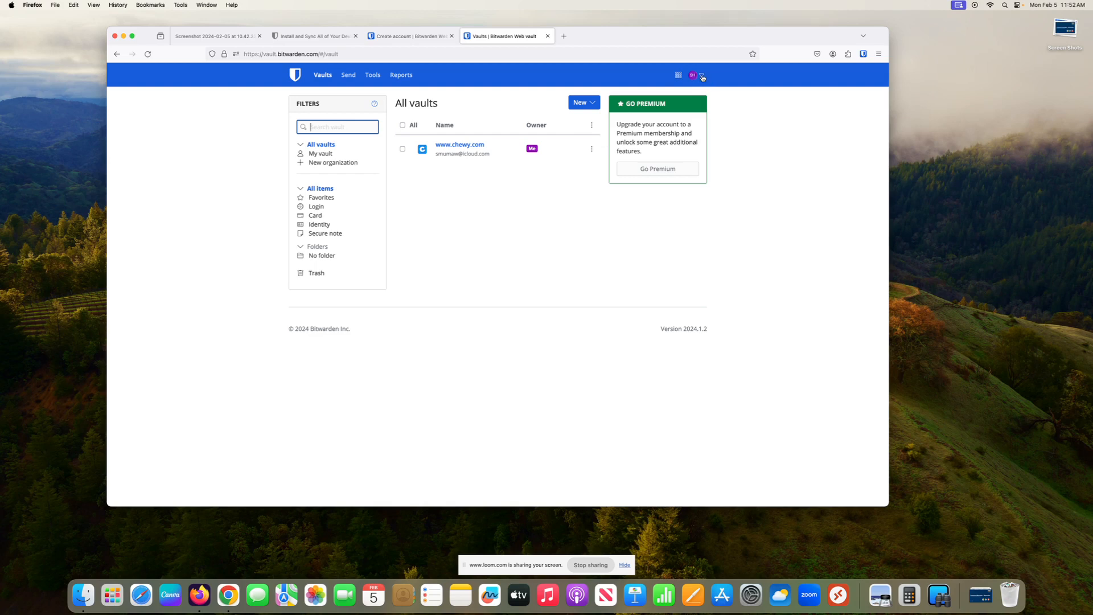
{"action": "left_click", "coordinate": [702, 75]}
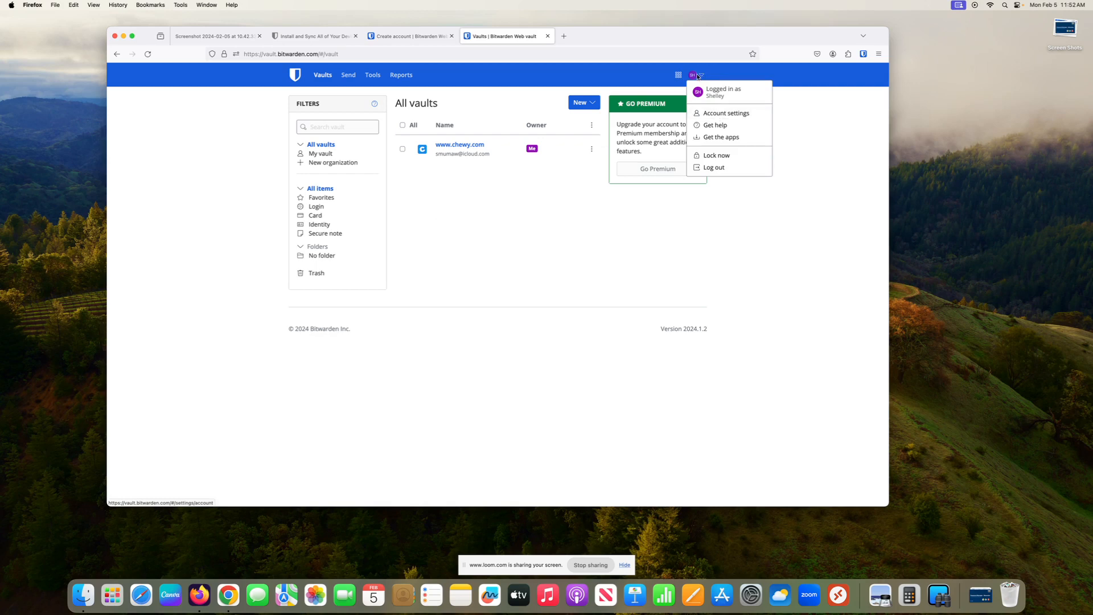
{"action": "left_click", "coordinate": [720, 116]}
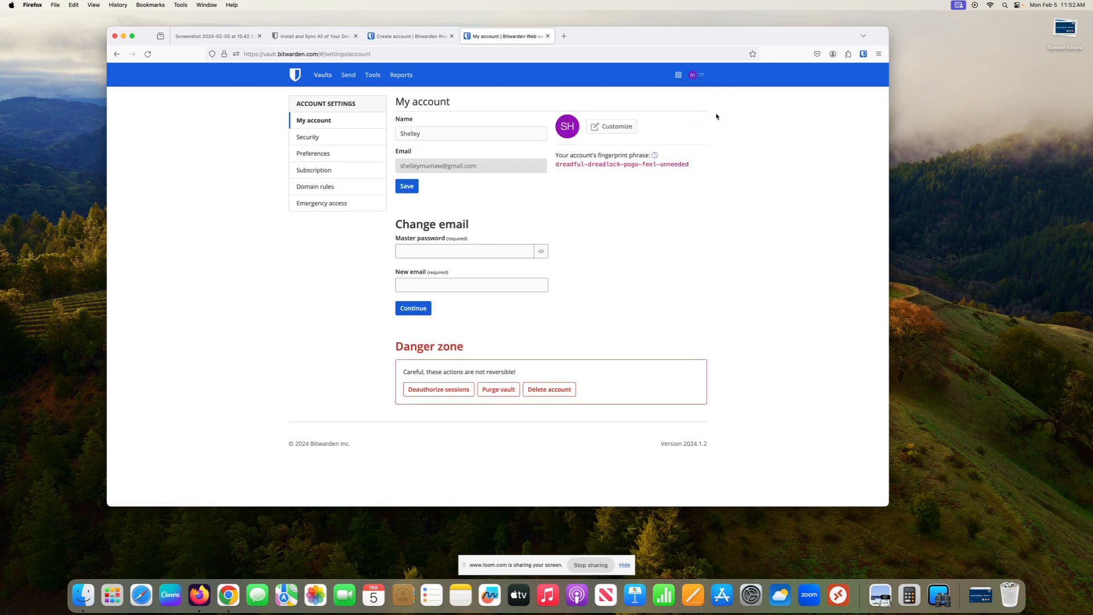
{"action": "left_click", "coordinate": [308, 137]}
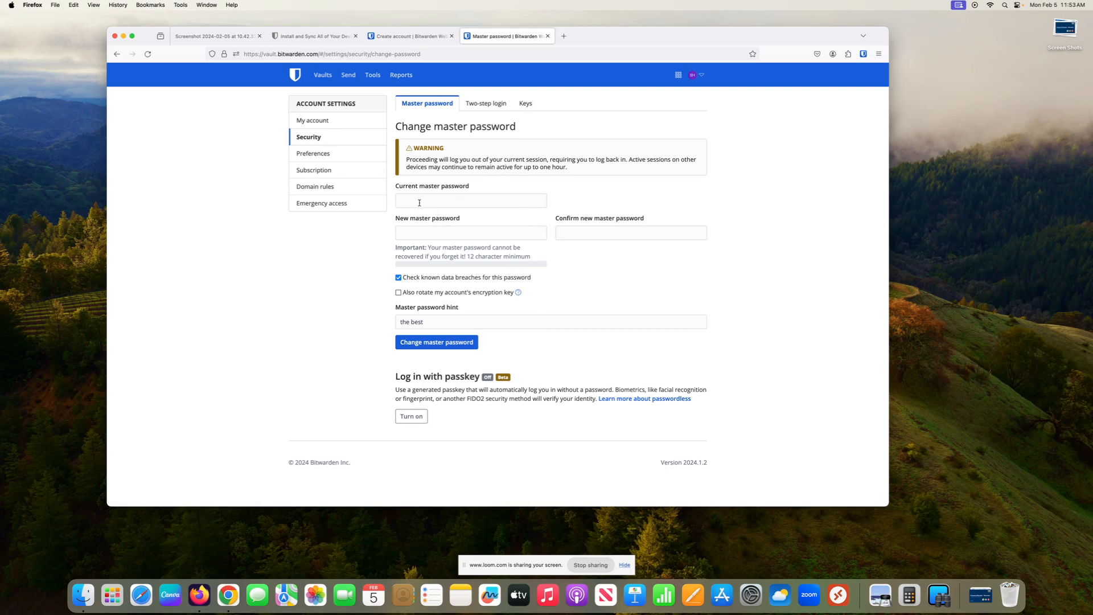
Step: Review the Two-step login providers, then view the Keys page showing PBKDF2 SHA-256 at 600000 iterations
{"action": "left_click", "coordinate": [485, 104]}
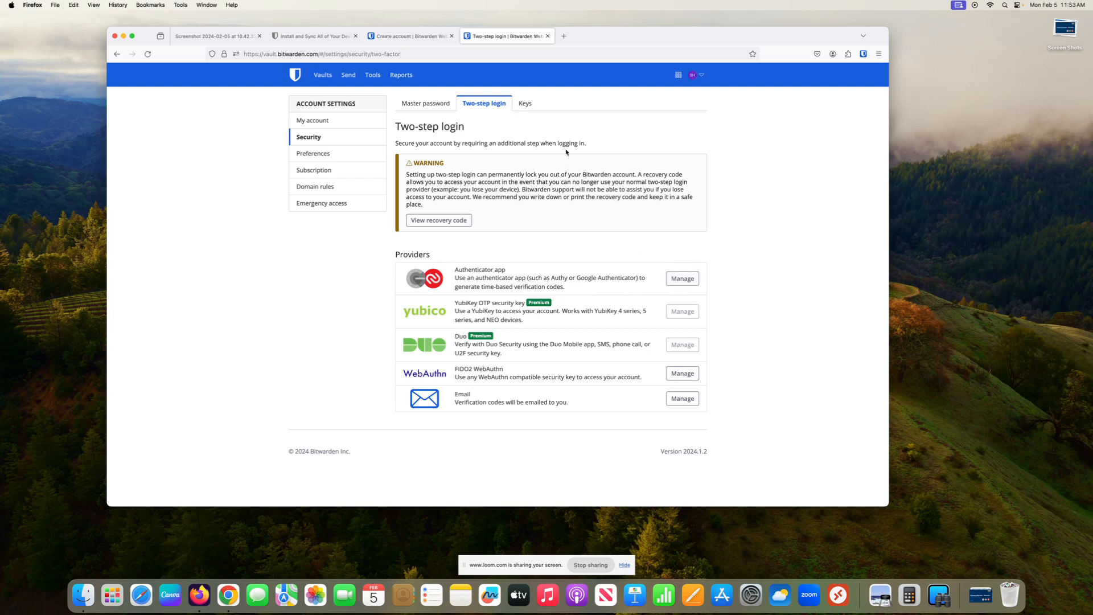
{"action": "left_click", "coordinate": [528, 105]}
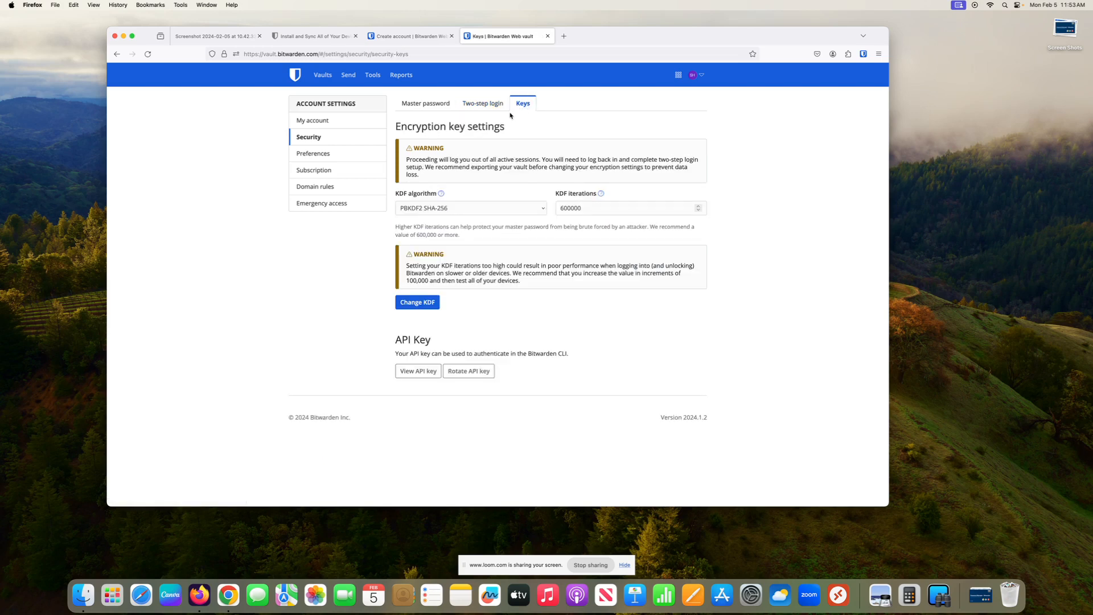
Step: In Preferences, inspect the Vault timeout choices and keep it at 15 minutes
{"action": "left_click", "coordinate": [316, 154]}
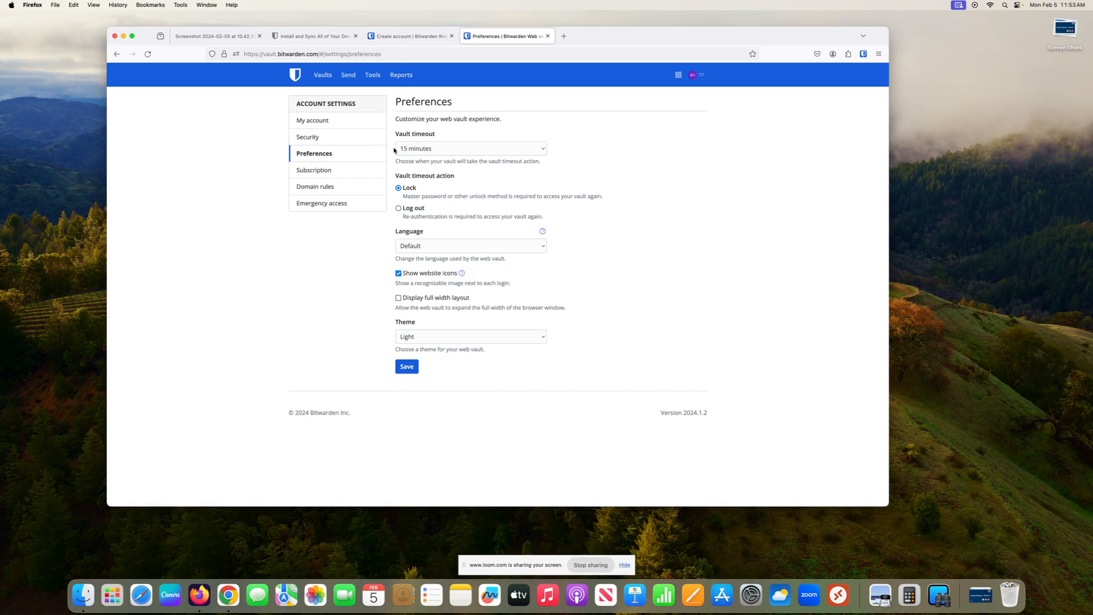
{"action": "left_click", "coordinate": [429, 149]}
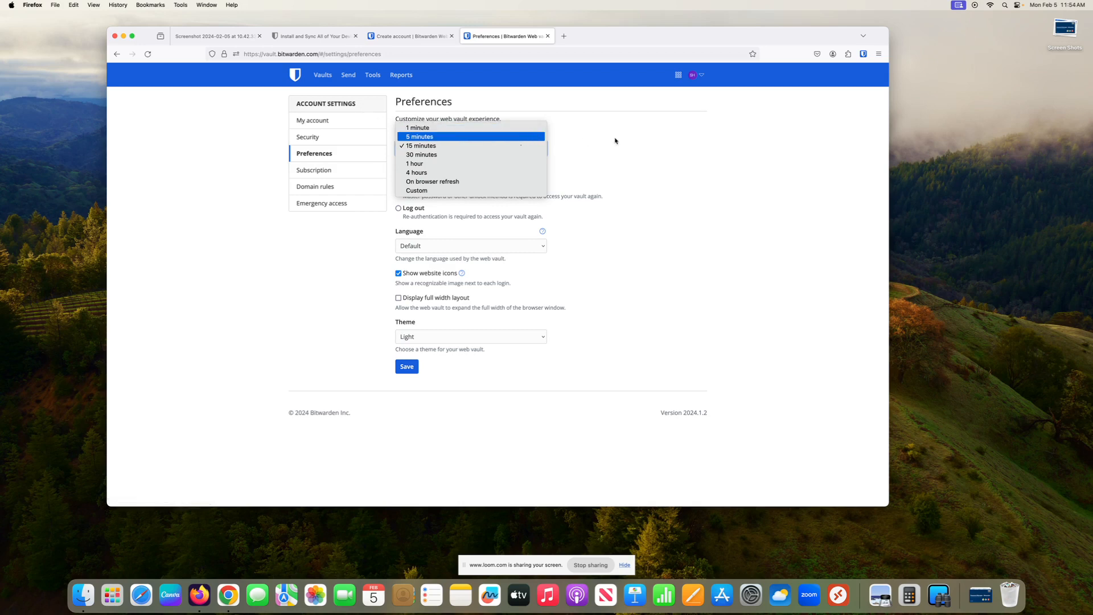
{"action": "left_click", "coordinate": [662, 155]}
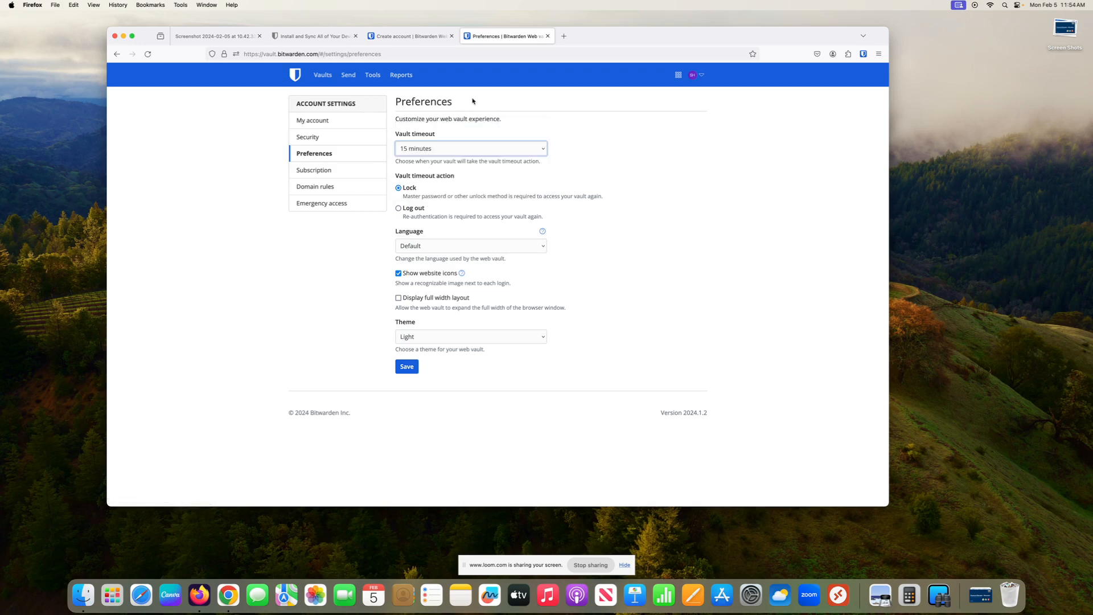
{"action": "left_click", "coordinate": [329, 78]}
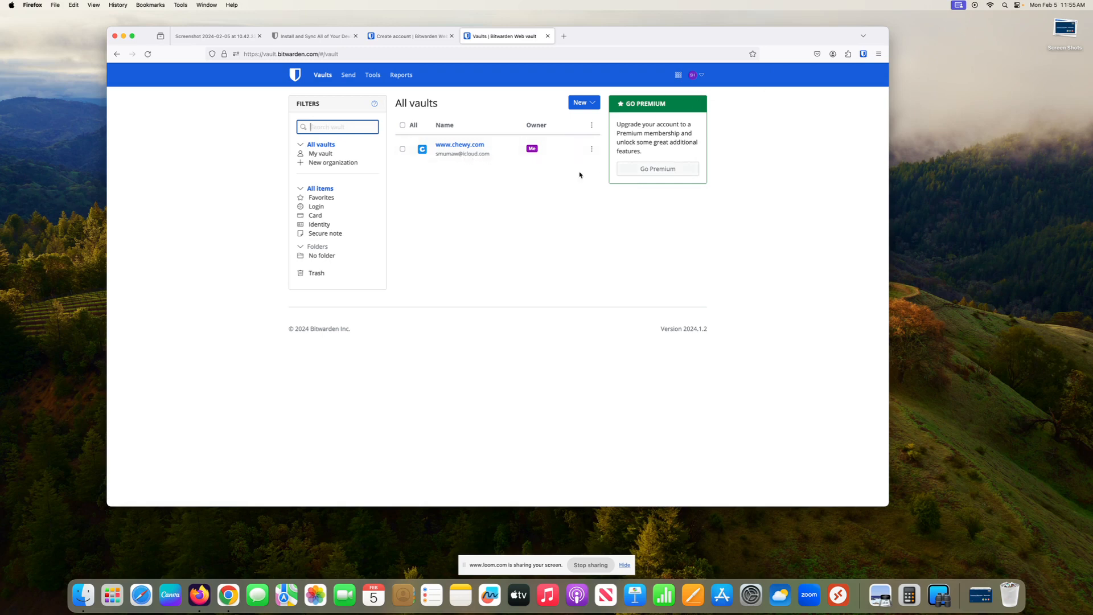
Step: Open the Bitwarden popup on the vault tab and start a new vault.bitwarden.com login
{"action": "left_click", "coordinate": [864, 54]}
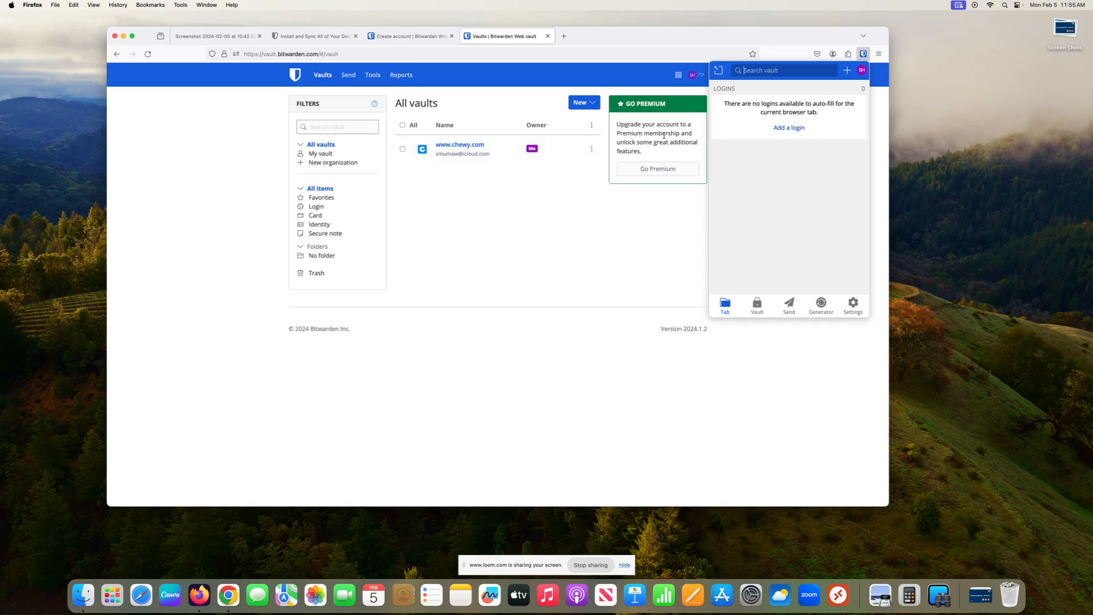
{"action": "left_click", "coordinate": [798, 129]}
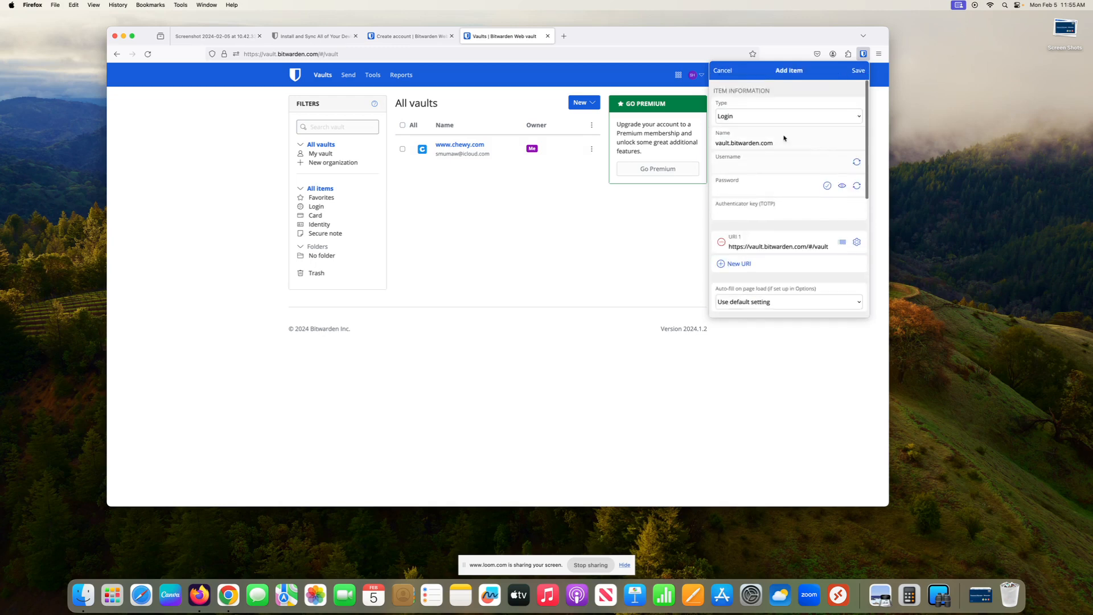
Step: Discard the unsaved vault.bitwarden.com login and open a blank Firefox tab
{"action": "left_click", "coordinate": [778, 164]}
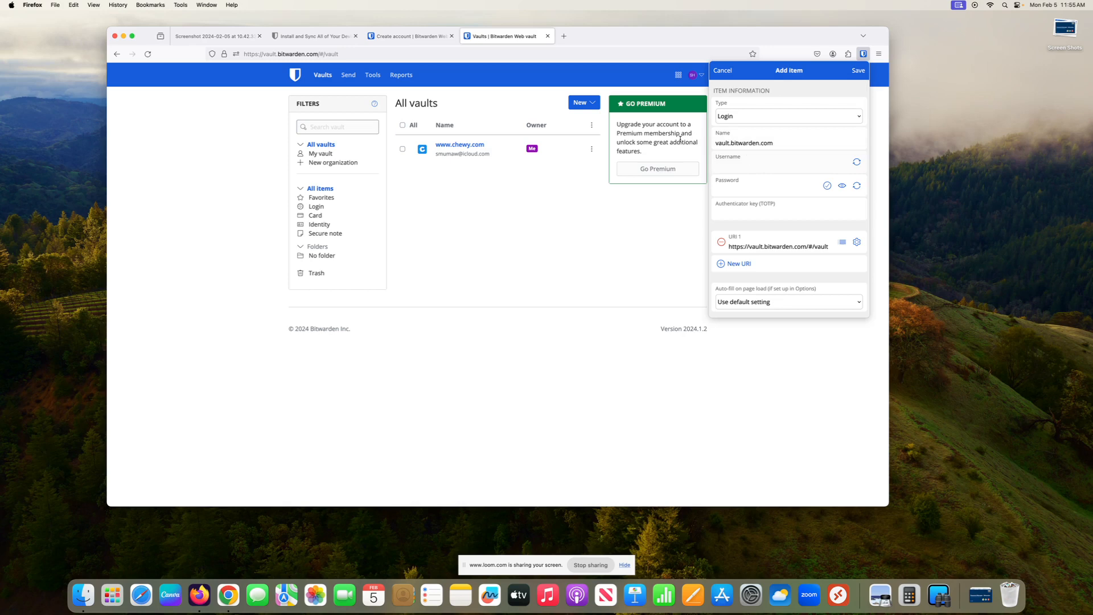
{"action": "left_click", "coordinate": [723, 71]}
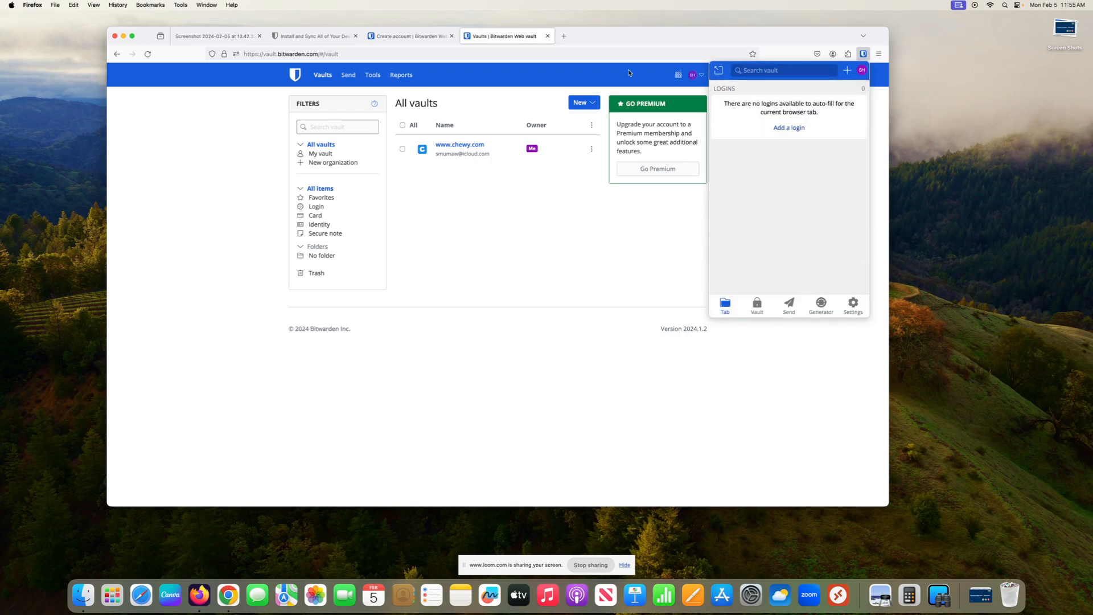
{"action": "left_click", "coordinate": [566, 37]}
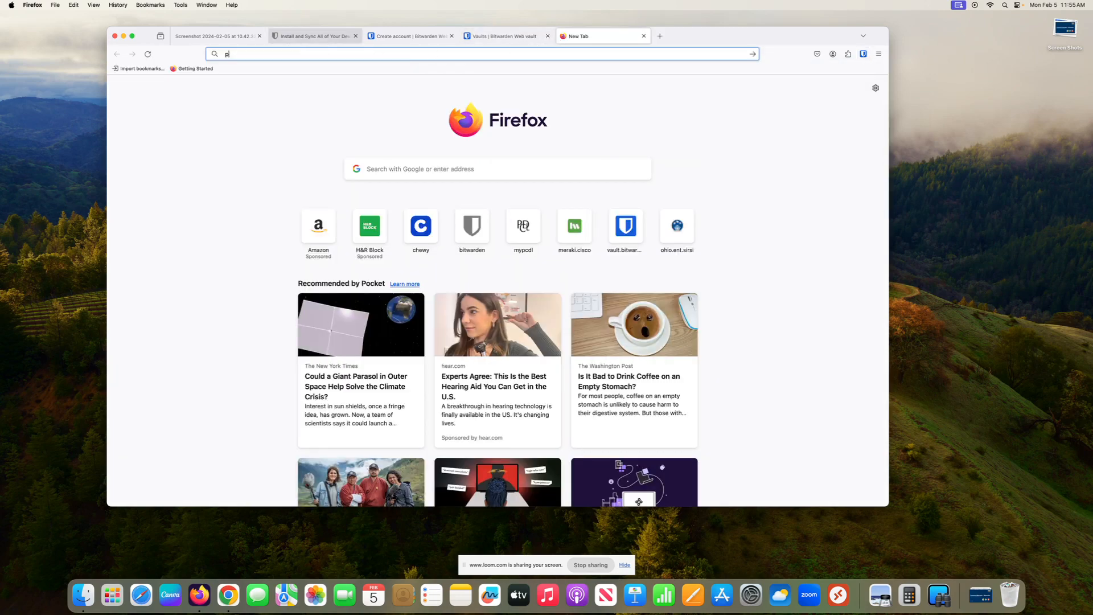
Step: Load the Putnam County District Library site via 'mypcdl' and open its catalog through My Account
{"action": "type", "text": "pcdl"}
{"action": "key", "text": "BackSpace"}
{"action": "key", "text": "BackSpace"}
{"action": "key", "text": "BackSpace"}
{"action": "key", "text": "BackSpace"}
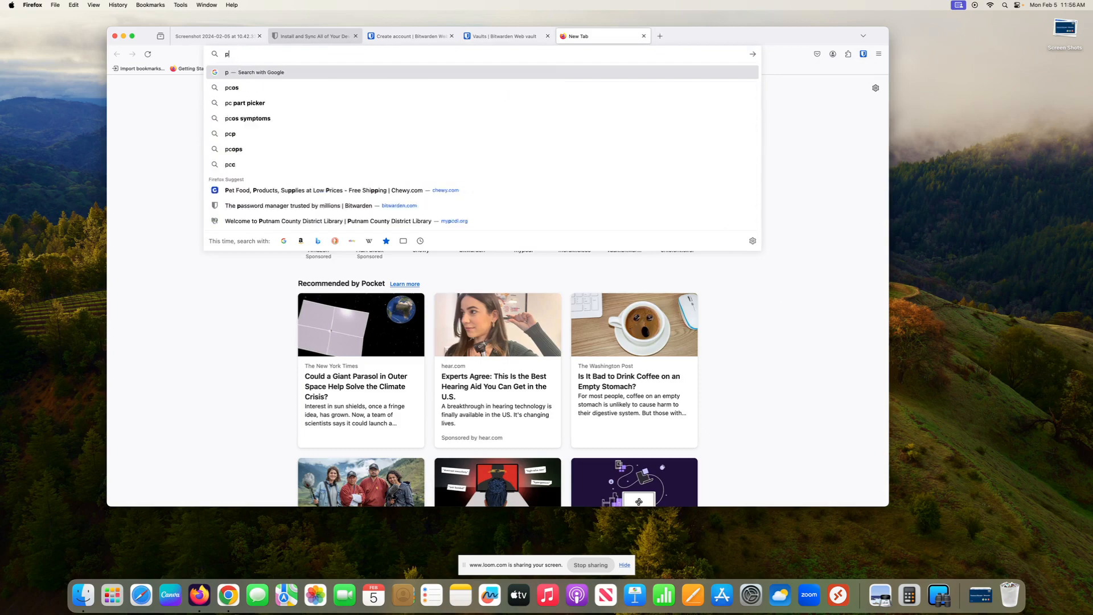
{"action": "type", "text": "mypcdl.org/"}
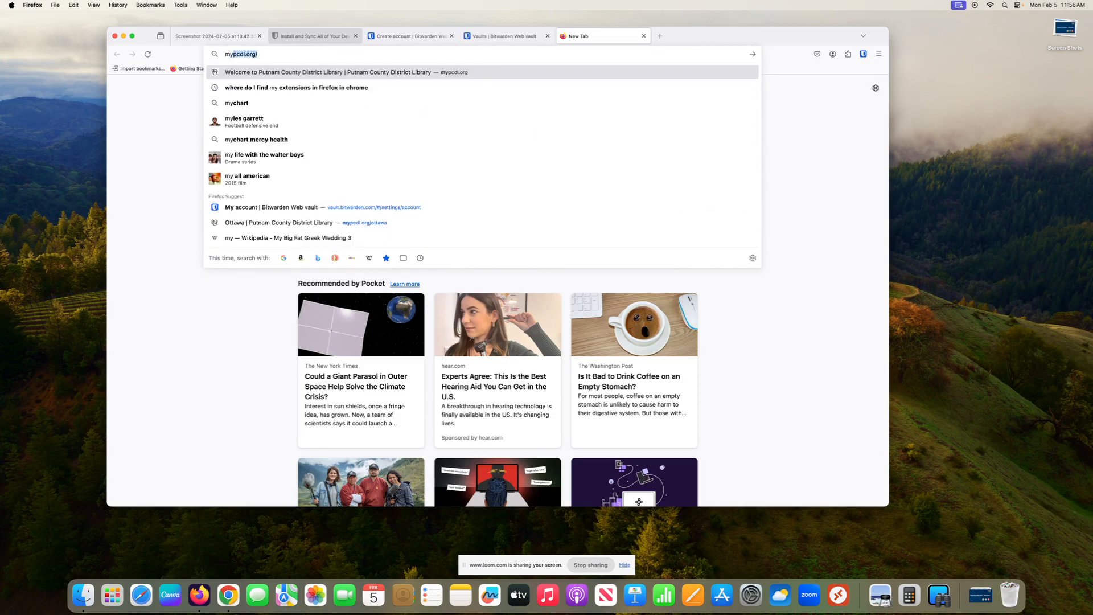
{"action": "key", "text": "Return"}
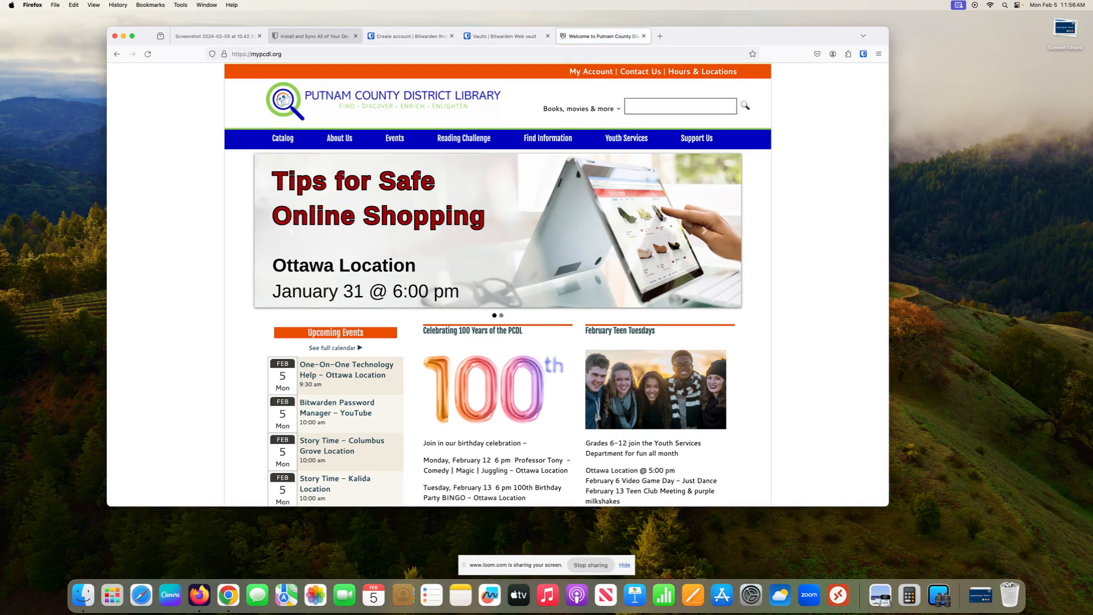
{"action": "left_click", "coordinate": [590, 73]}
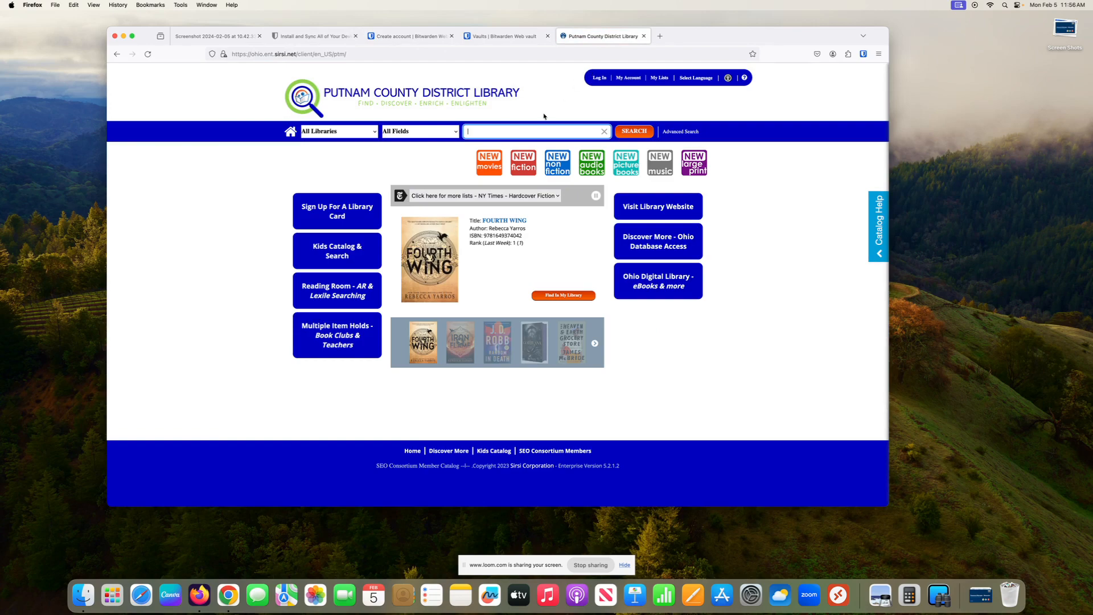
{"action": "left_click", "coordinate": [501, 130]}
Step: Open the catalog's borrower log-in form and check Bitwarden, which shows no logins for this site
{"action": "left_click", "coordinate": [600, 79]}
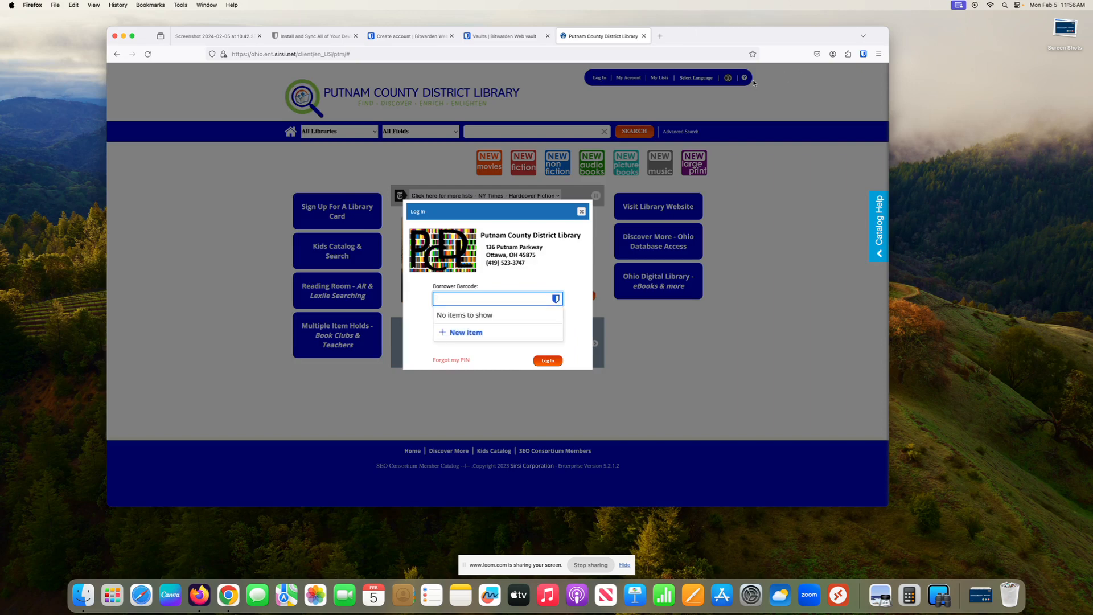
{"action": "left_click", "coordinate": [864, 54]}
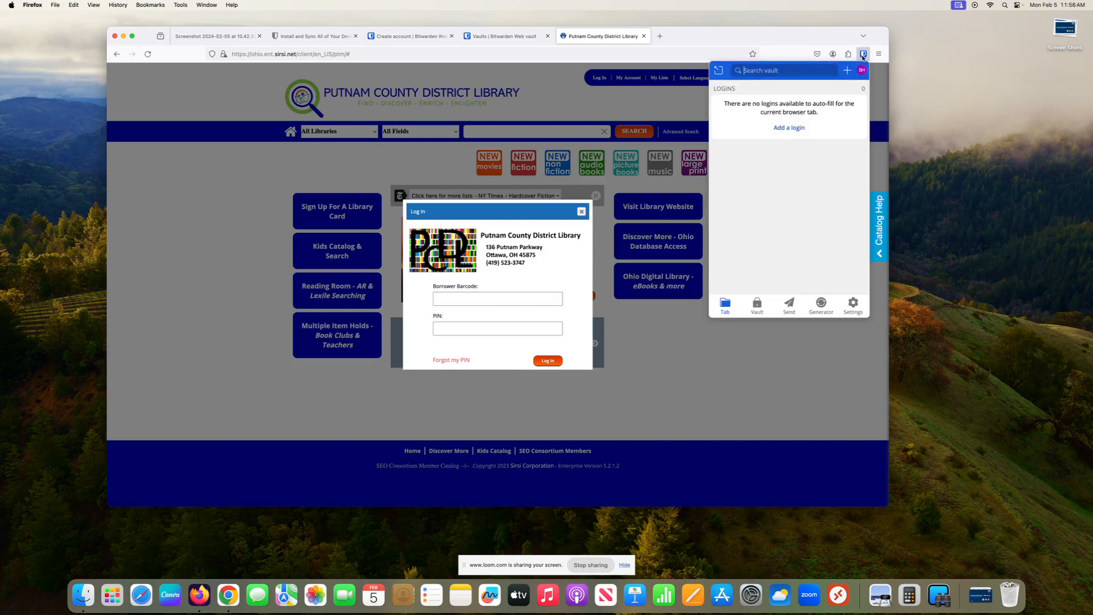
Step: Start a new ohio.ent.sirsi.net login in Bitwarden, then cancel it without saving
{"action": "left_click", "coordinate": [792, 129]}
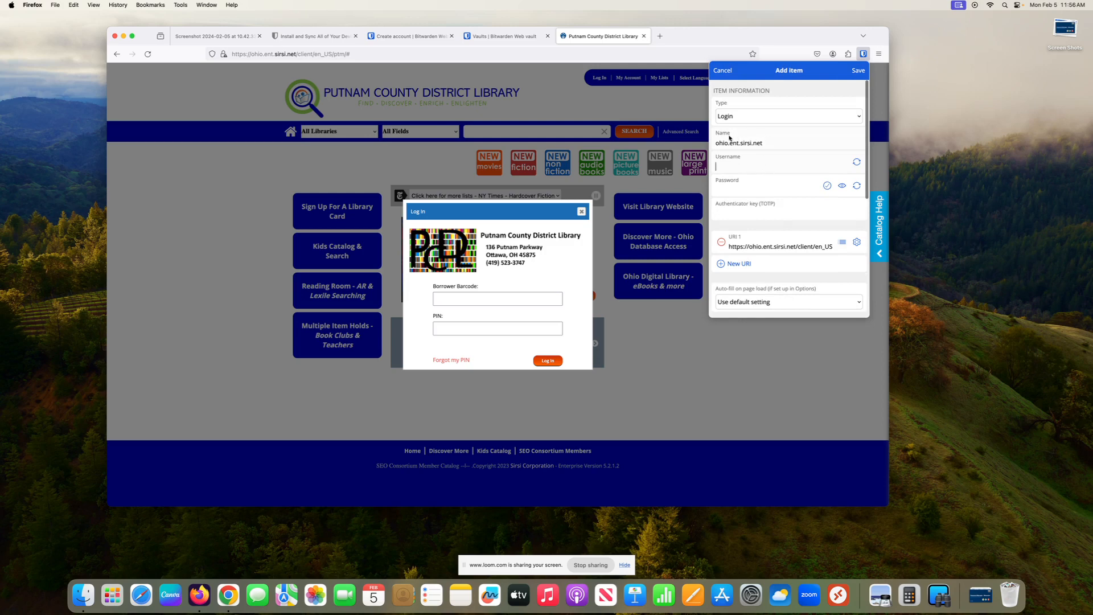
{"action": "left_click", "coordinate": [762, 158]}
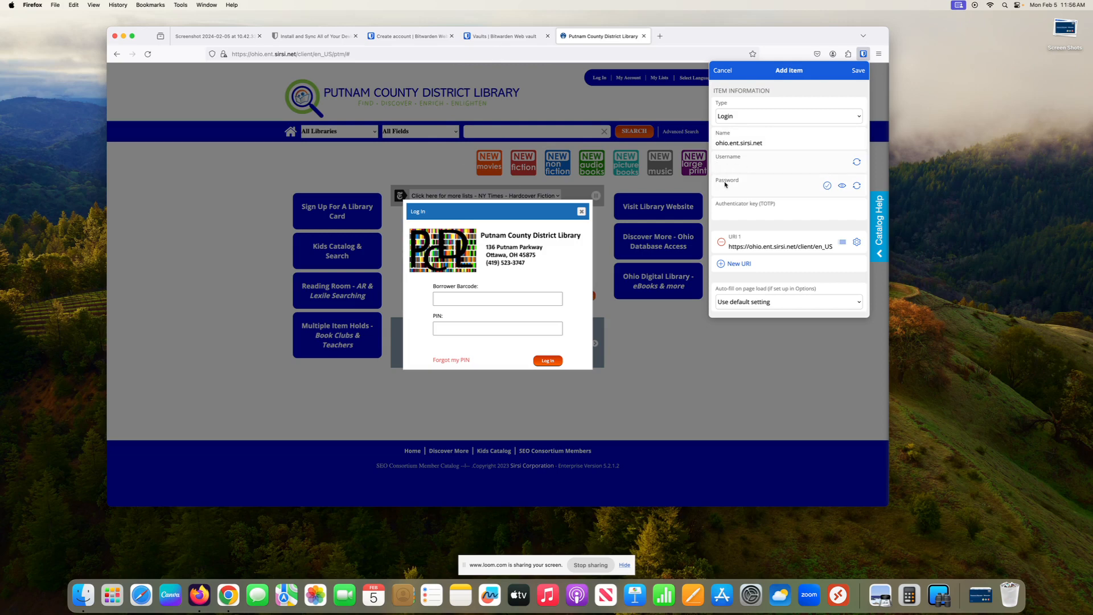
{"action": "scroll", "coordinate": [744, 254], "scroll_direction": "down", "scroll_amount": 5}
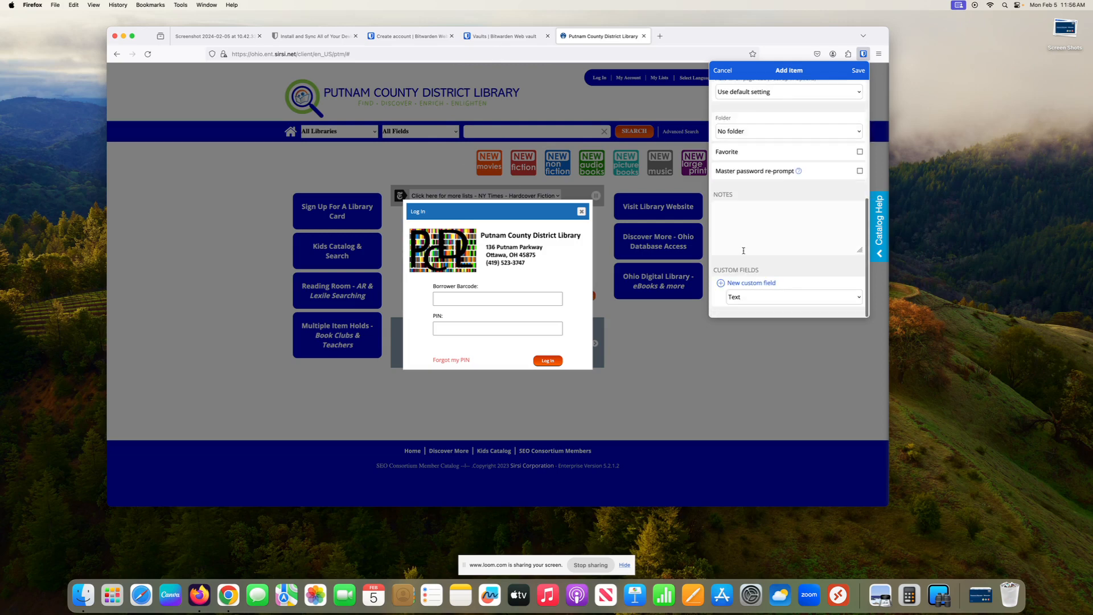
{"action": "scroll", "coordinate": [744, 252], "scroll_direction": "up", "scroll_amount": 3}
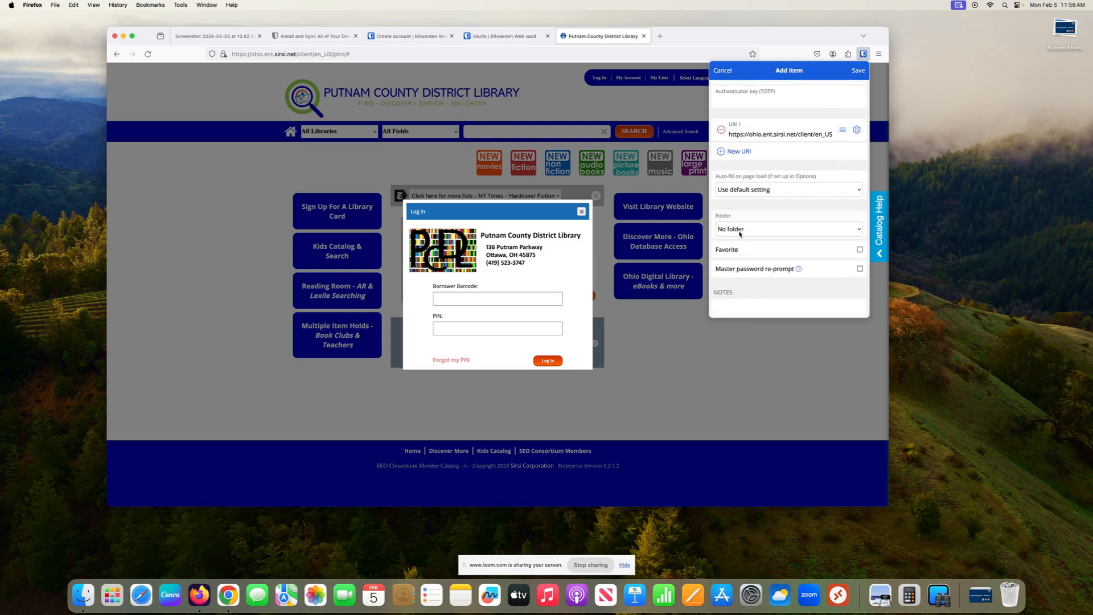
{"action": "scroll", "coordinate": [739, 242], "scroll_direction": "up", "scroll_amount": 4}
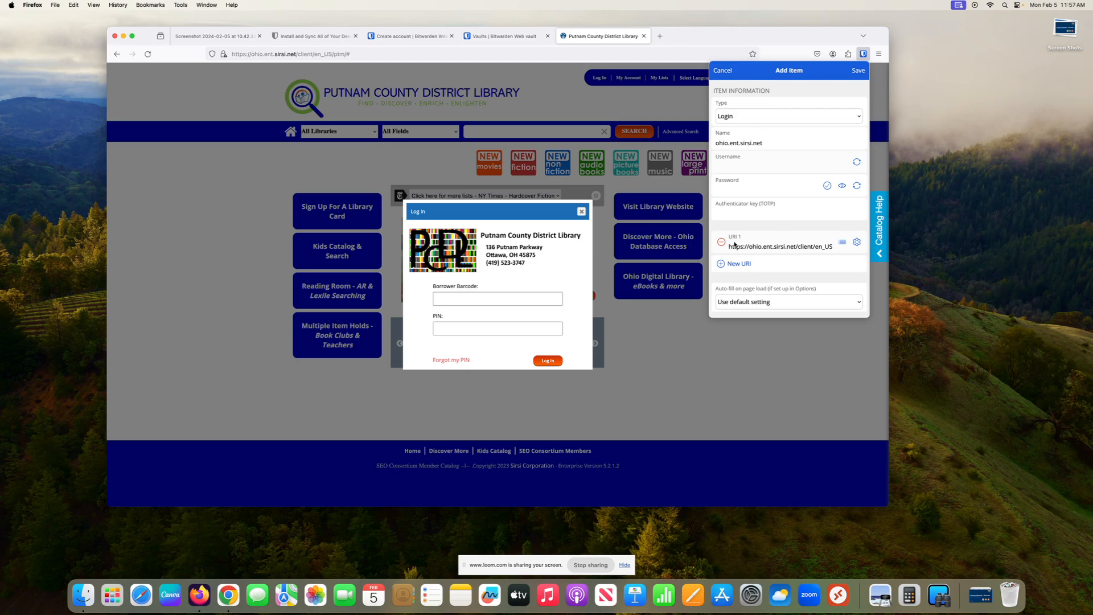
{"action": "left_click", "coordinate": [726, 159]}
{"action": "left_click", "coordinate": [724, 75]}
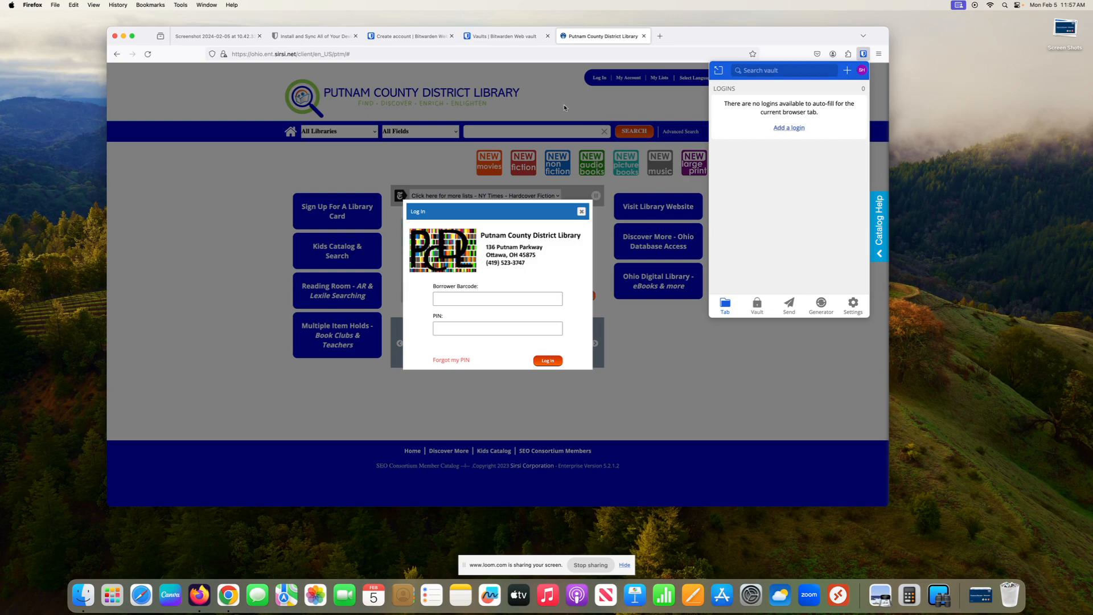
Step: Open a new tab and go to chewy.com, landing on the signed-in homepage
{"action": "left_click", "coordinate": [661, 36]}
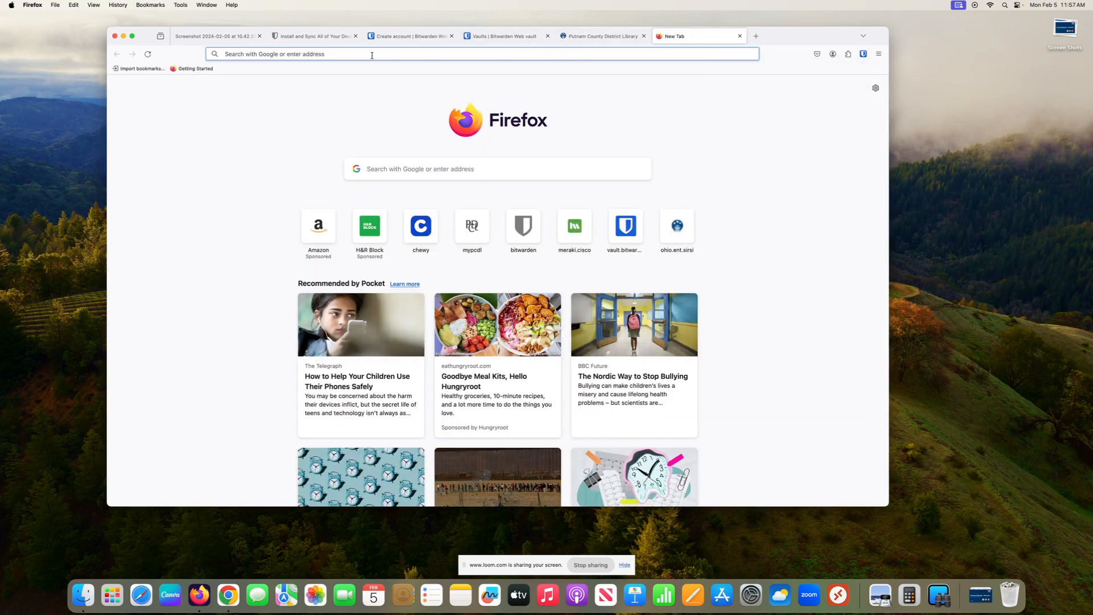
{"action": "type", "text": "chew.co"}
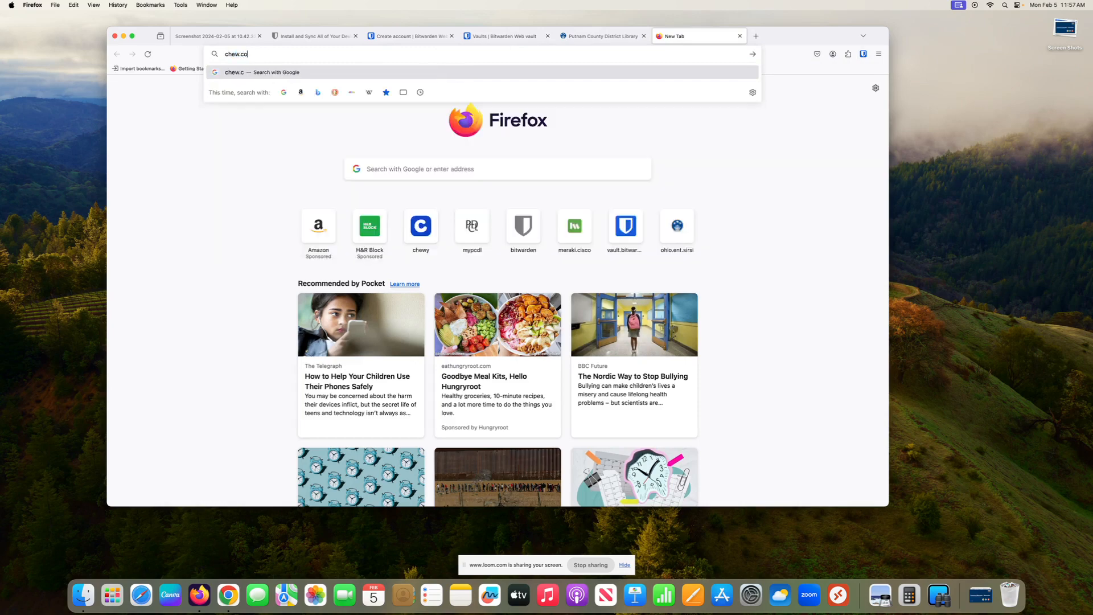
{"action": "key", "text": "BackSpace"}
{"action": "key", "text": "BackSpace"}
{"action": "type", "text": "y"}
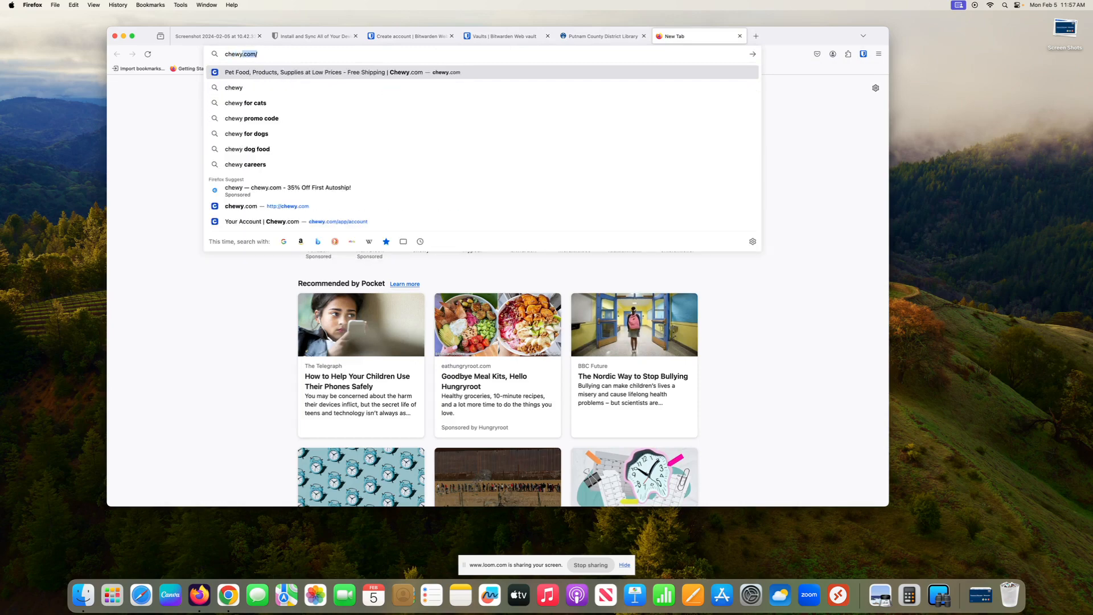
{"action": "key", "text": "Return"}
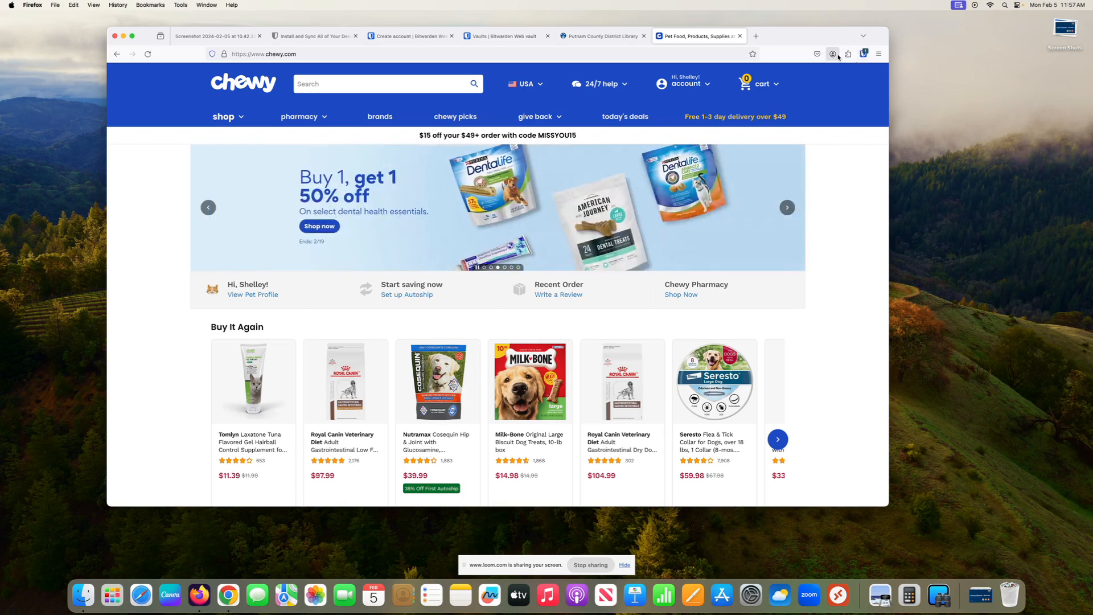
{"action": "left_click", "coordinate": [864, 54]}
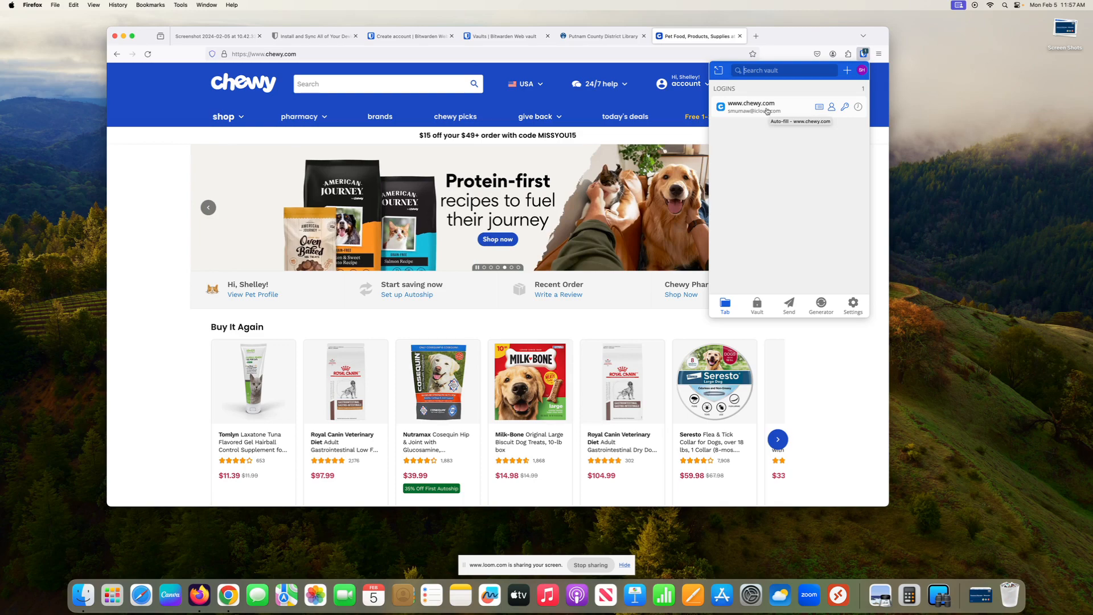
{"action": "left_click", "coordinate": [767, 111]}
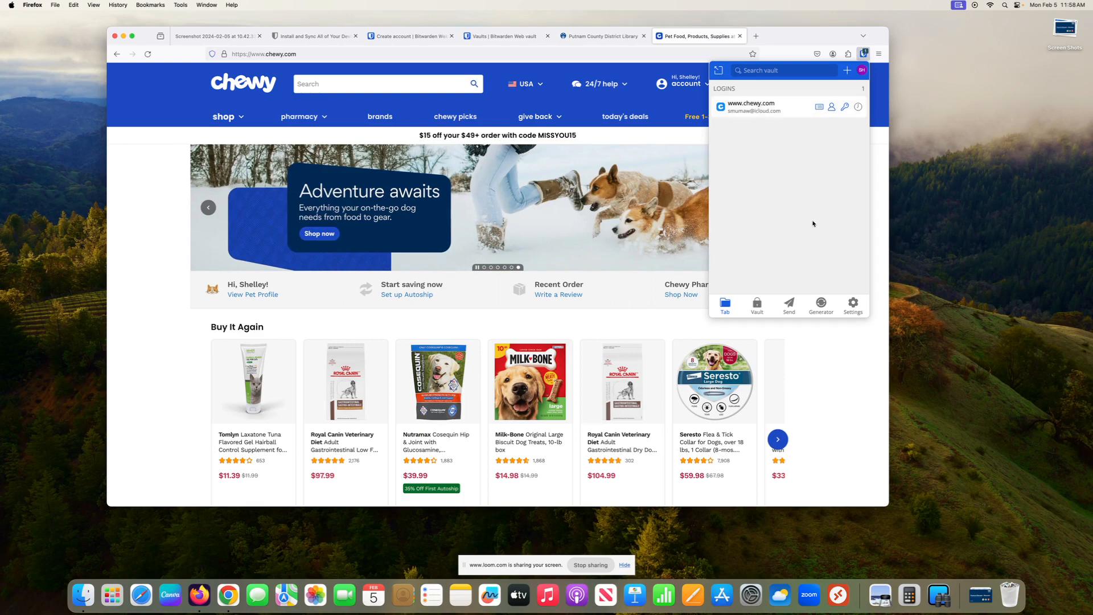
Step: Review Bitwarden's Auto-fill settings (auto-fill on page load, Base domain matching), then go back
{"action": "left_click", "coordinate": [852, 304]}
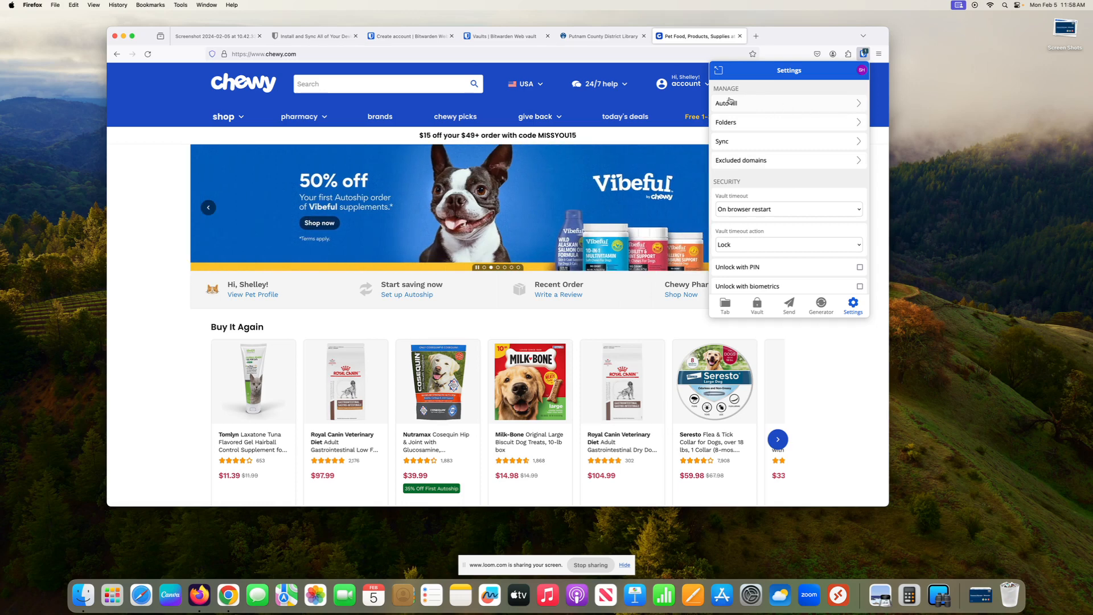
{"action": "left_click", "coordinate": [861, 106]}
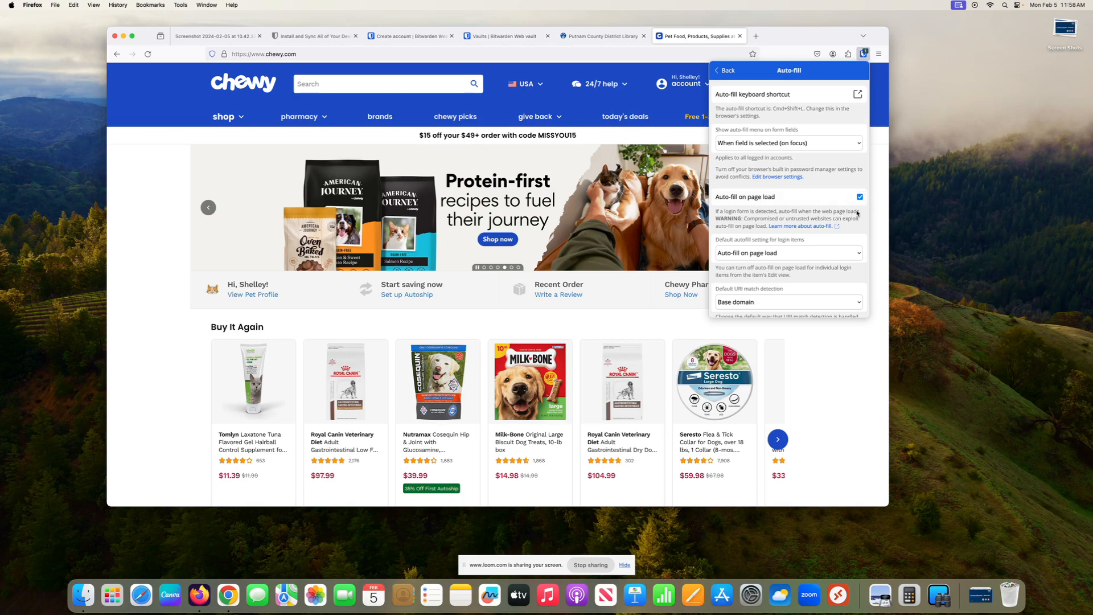
{"action": "mouse_move", "coordinate": [686, 84]}
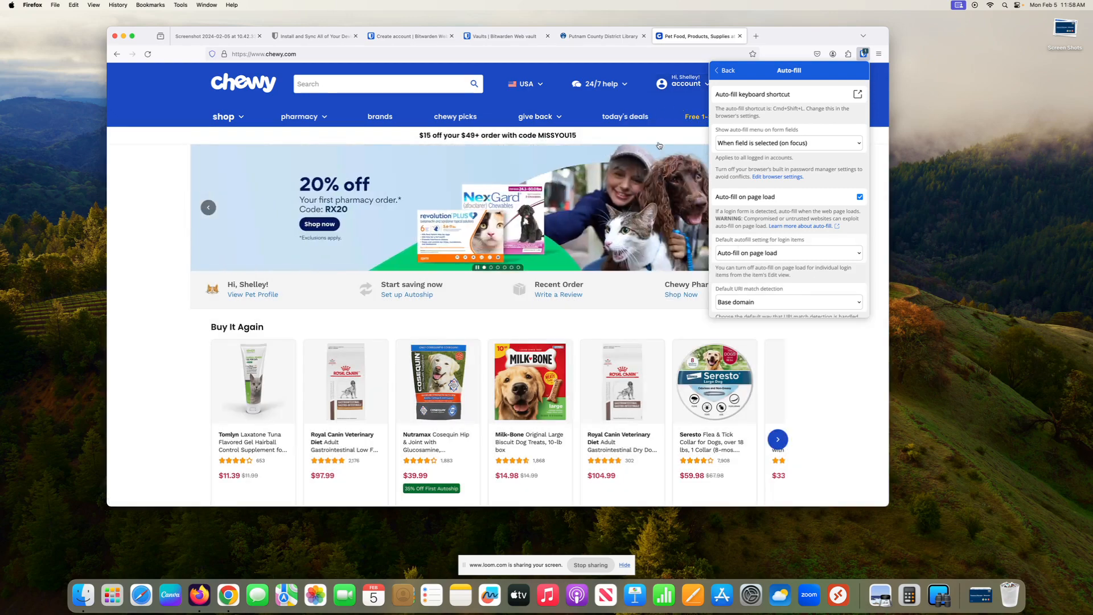
{"action": "left_click", "coordinate": [731, 72]}
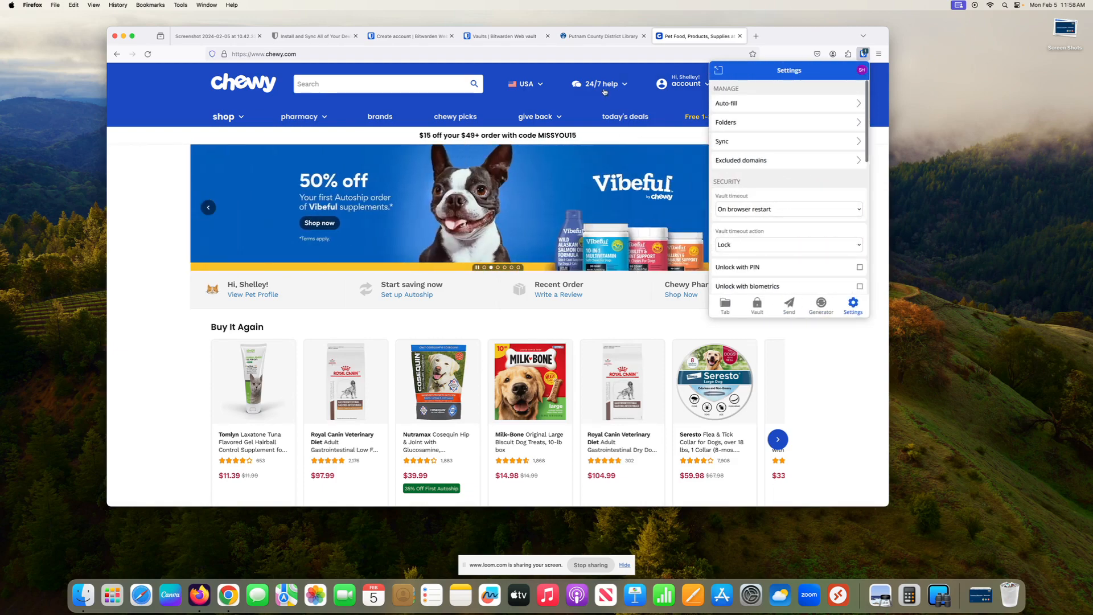
{"action": "mouse_move", "coordinate": [604, 91]}
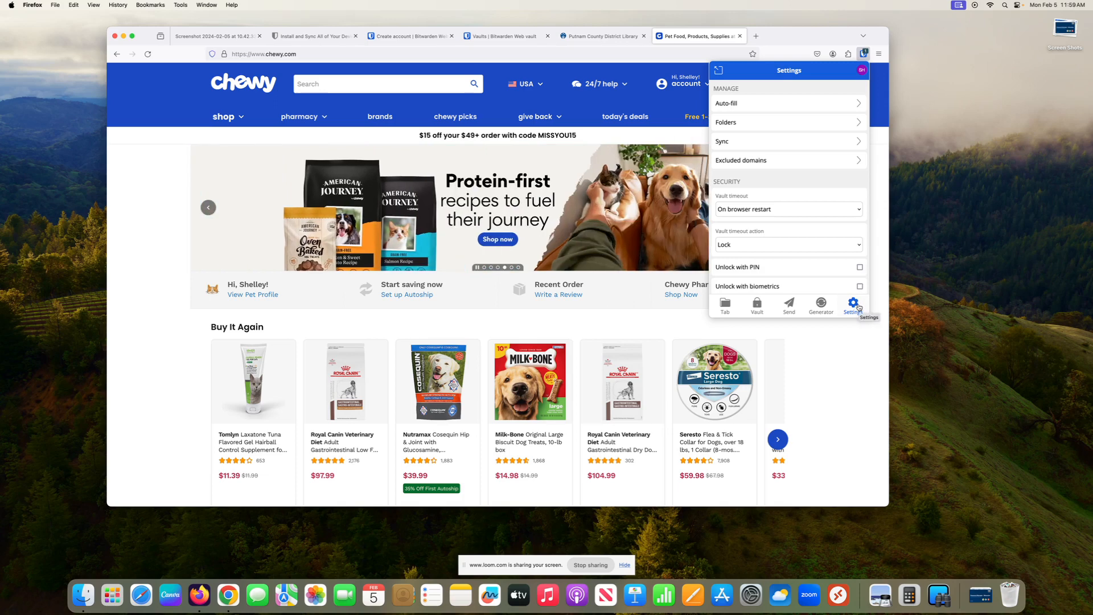
{"action": "scroll", "coordinate": [803, 214], "scroll_direction": "down", "scroll_amount": 2}
{"action": "scroll", "coordinate": [803, 213], "scroll_direction": "down", "scroll_amount": 3}
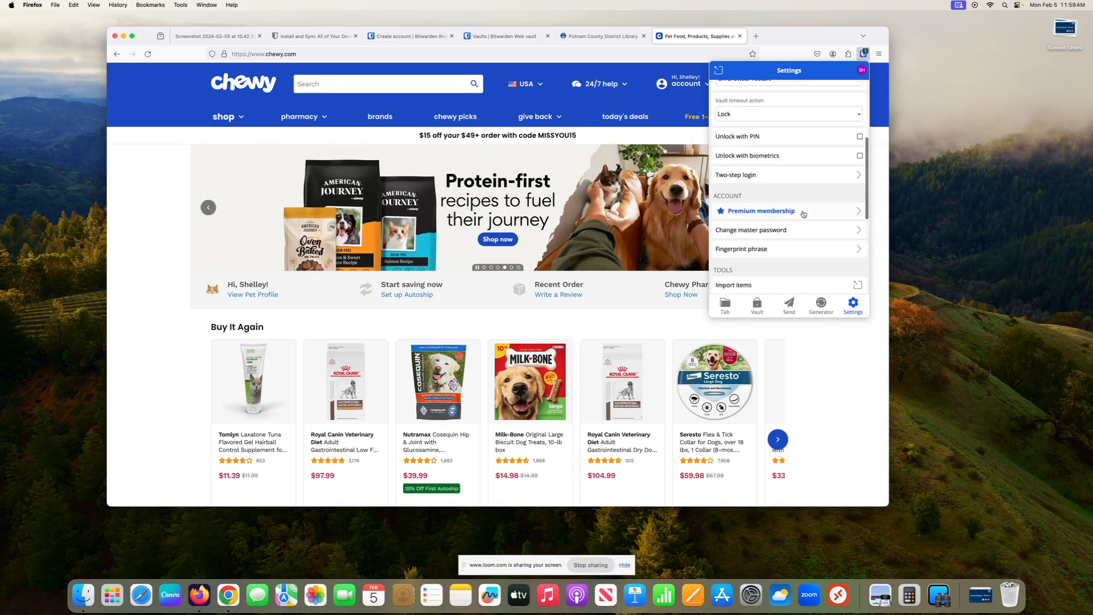
{"action": "scroll", "coordinate": [803, 214], "scroll_direction": "down", "scroll_amount": 3}
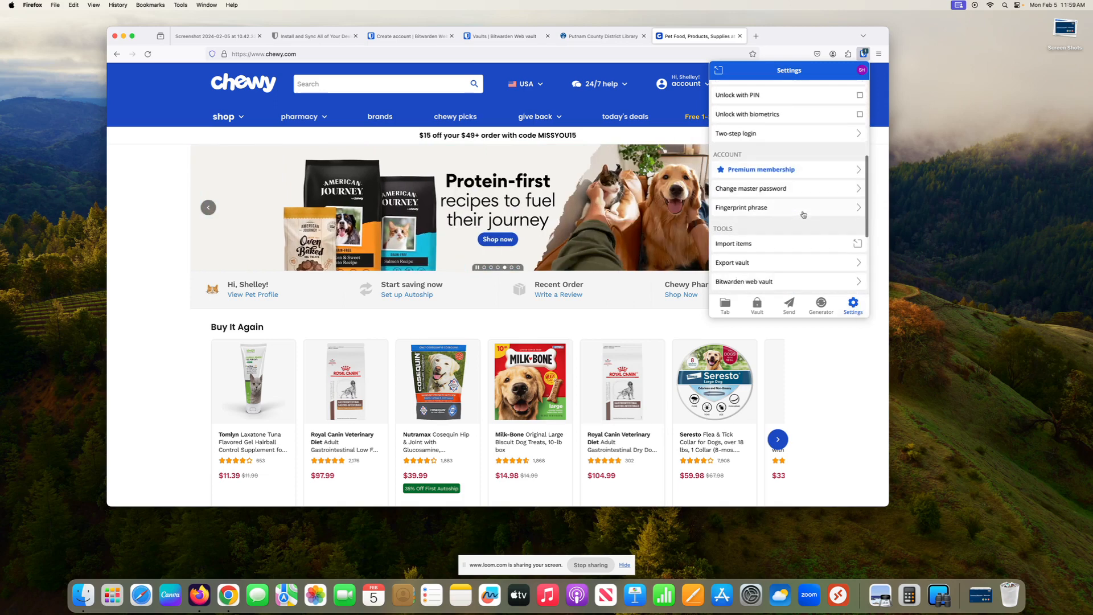
{"action": "scroll", "coordinate": [803, 214], "scroll_direction": "down", "scroll_amount": 4}
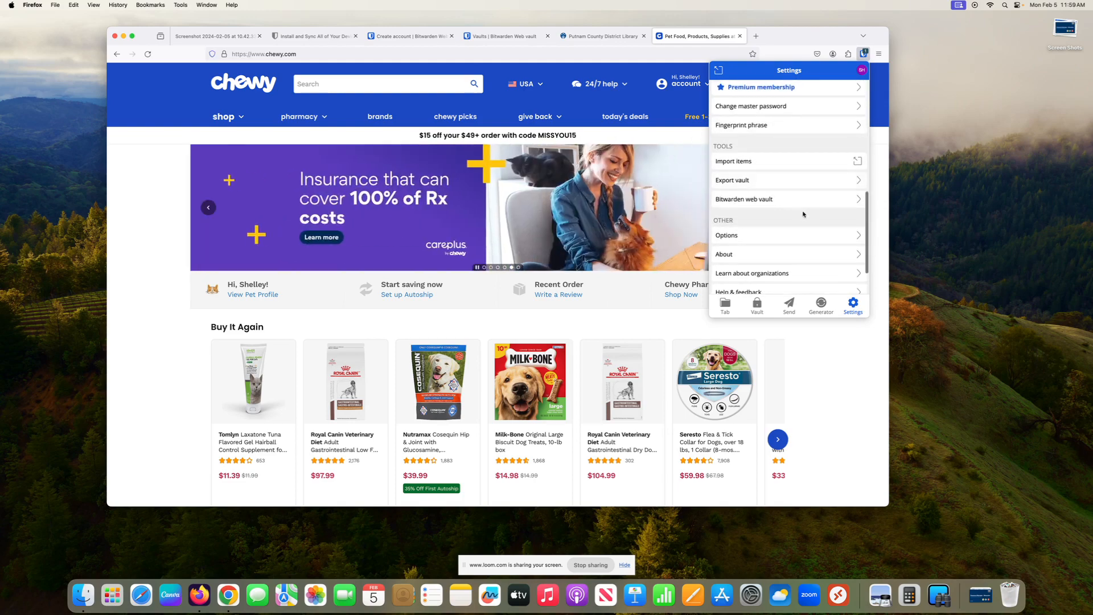
{"action": "scroll", "coordinate": [803, 214], "scroll_direction": "up", "scroll_amount": 10}
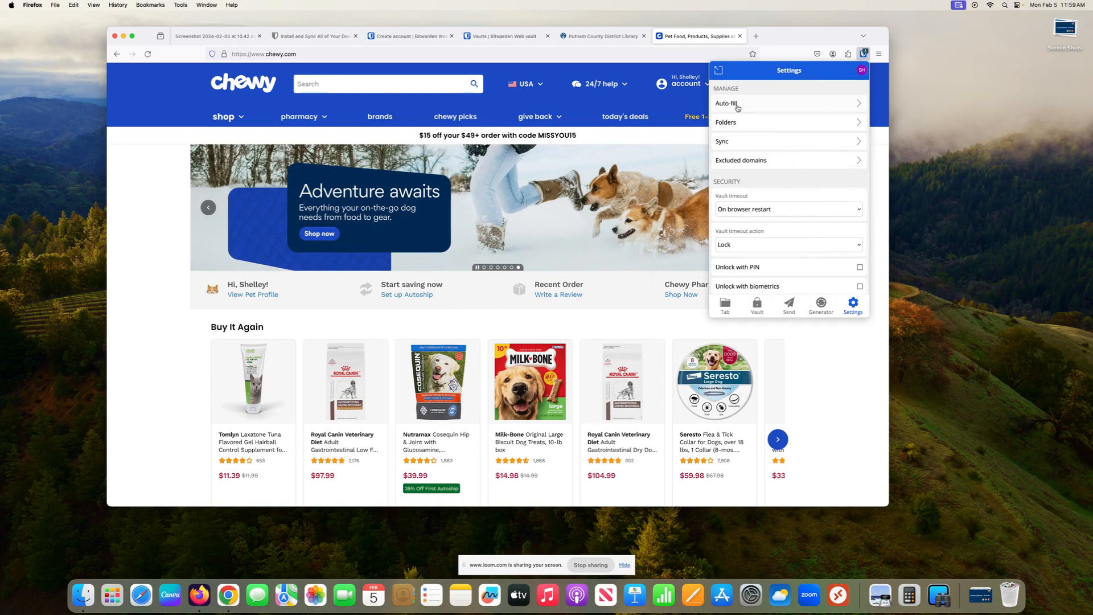
Step: Add and save a Bitwarden folder named 'Purchase Items' from the Folders settings
{"action": "left_click", "coordinate": [858, 123]}
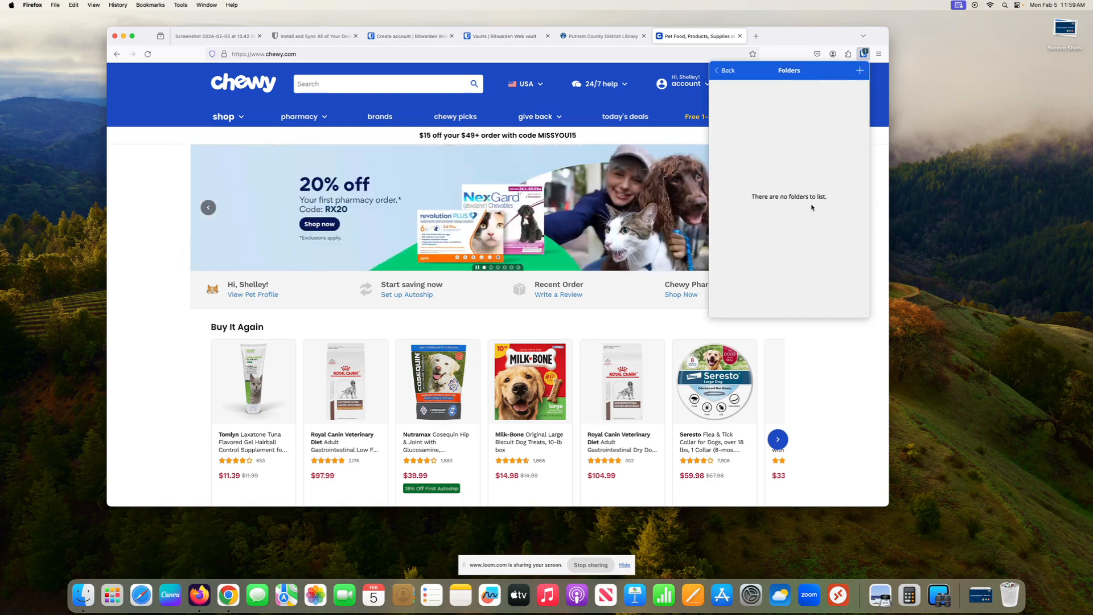
{"action": "left_click", "coordinate": [860, 70]}
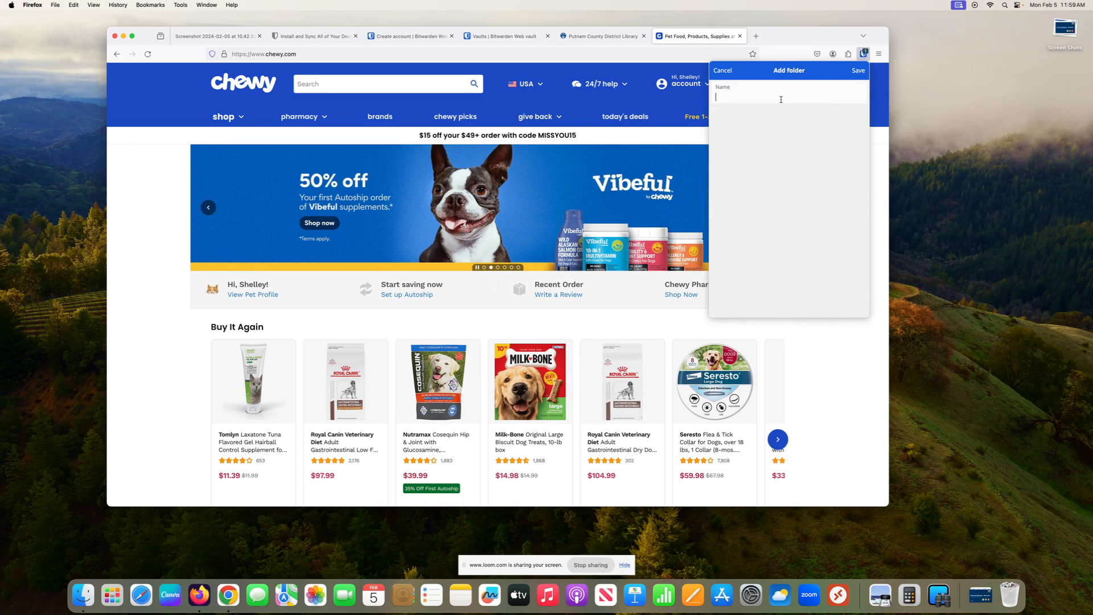
{"action": "type", "text": "Purc"}
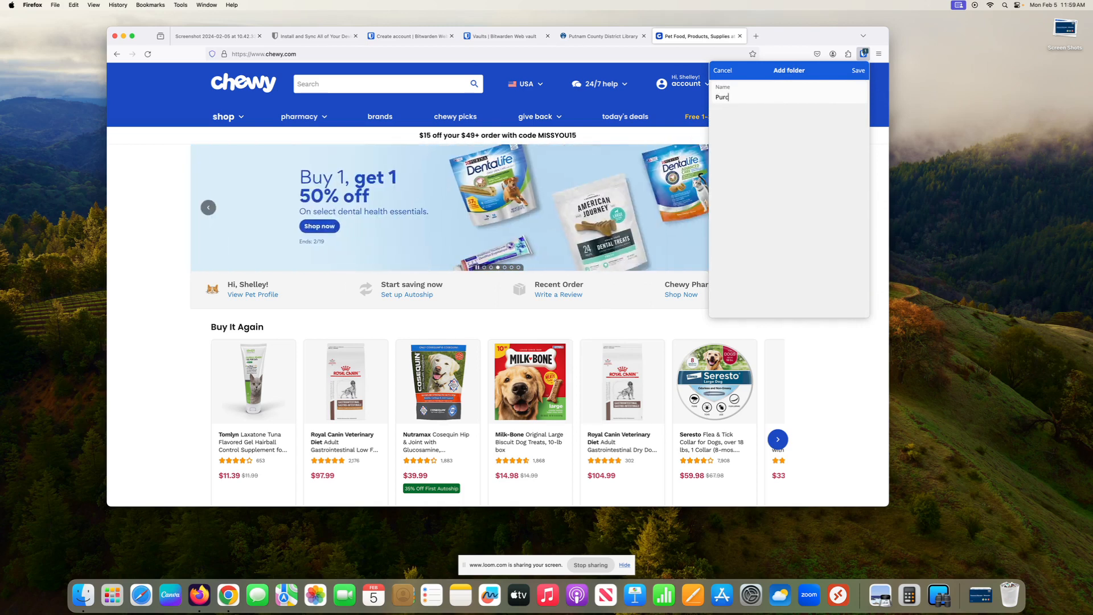
{"action": "type", "text": "haseItems"}
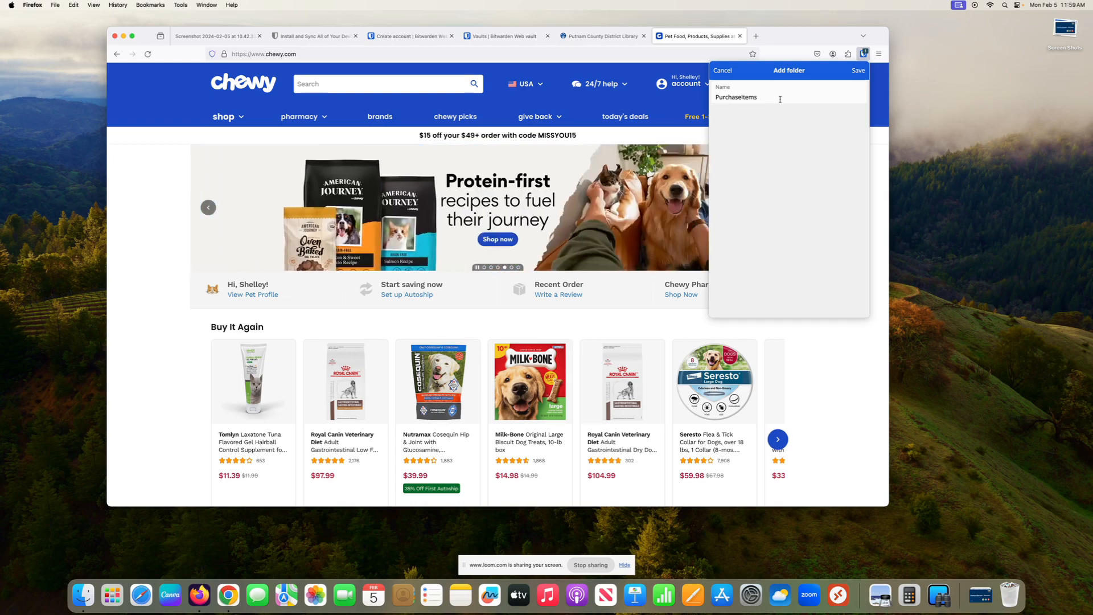
{"action": "left_click", "coordinate": [740, 98]}
{"action": "left_click", "coordinate": [858, 70]}
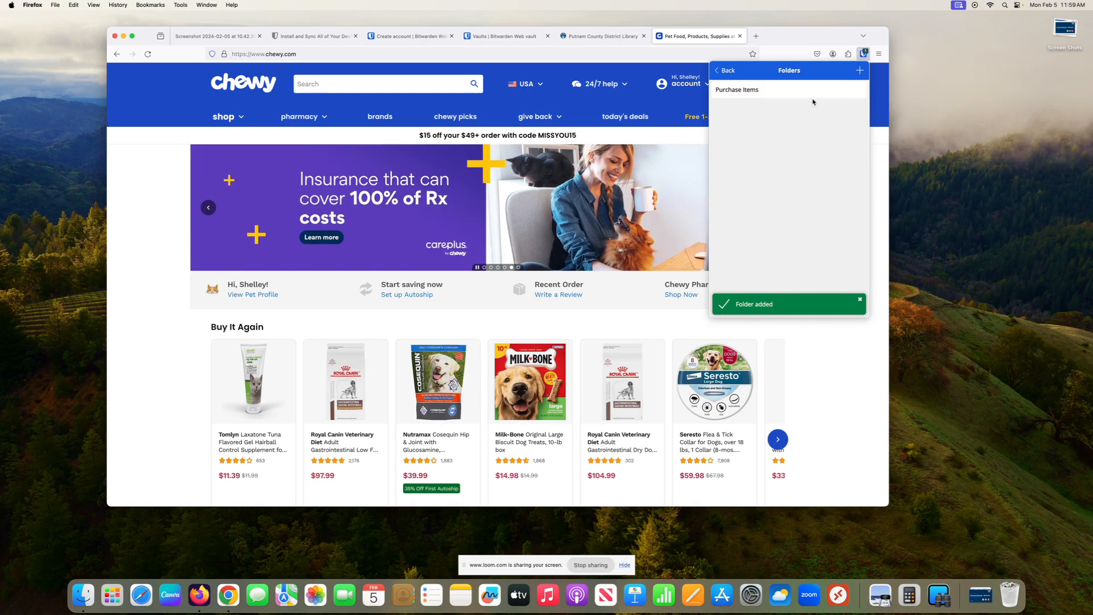
{"action": "left_click", "coordinate": [724, 70]}
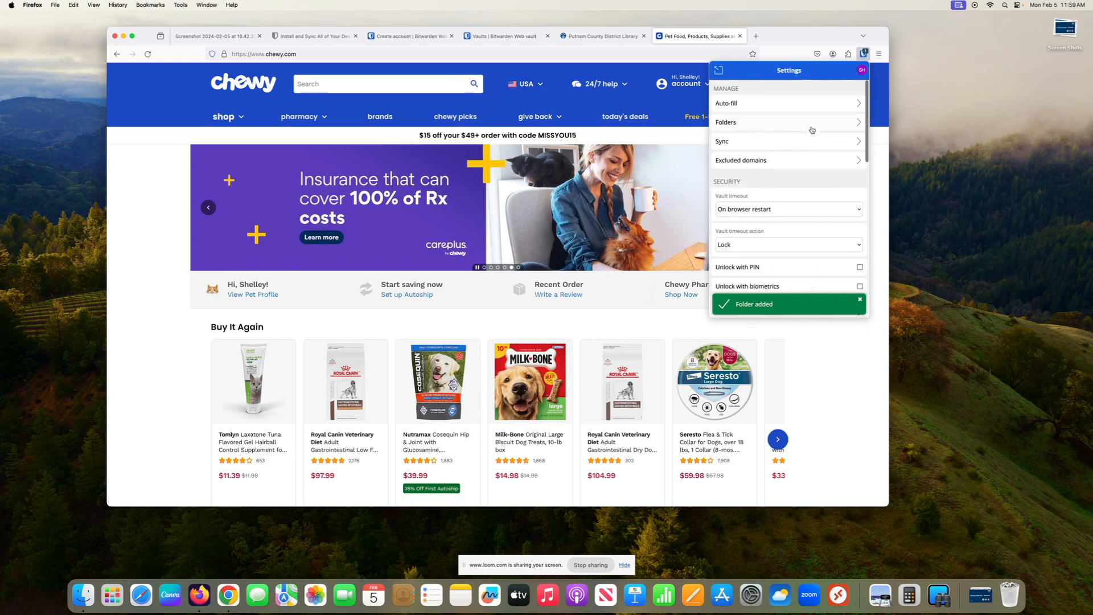